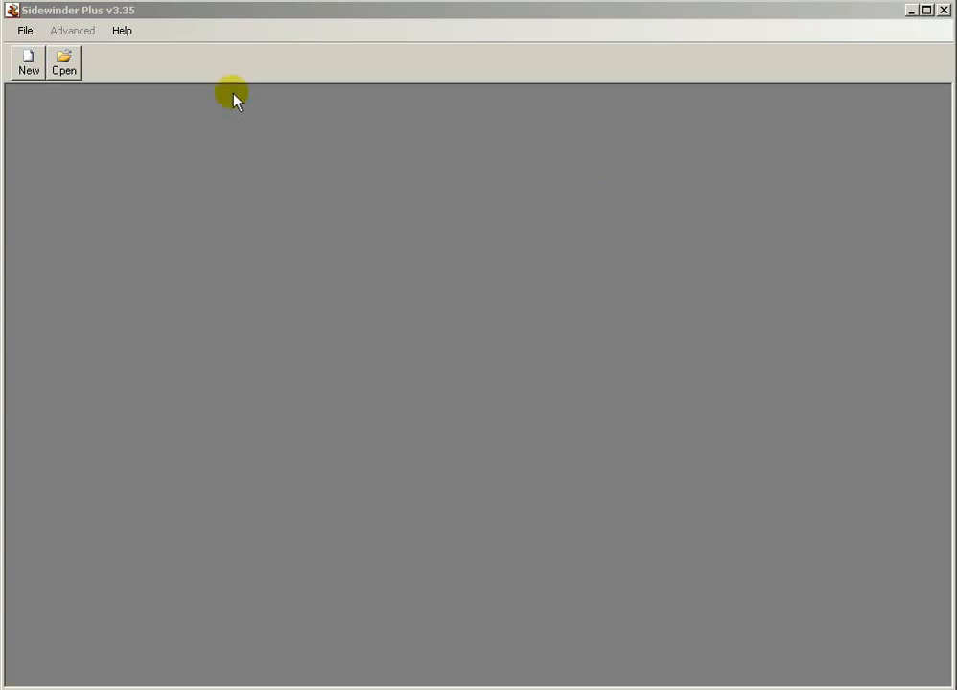
- Open the Tutorial.swi file and display the conveyor's vertical profile geometry
{"action": "left_click", "coordinate": [67, 67]}
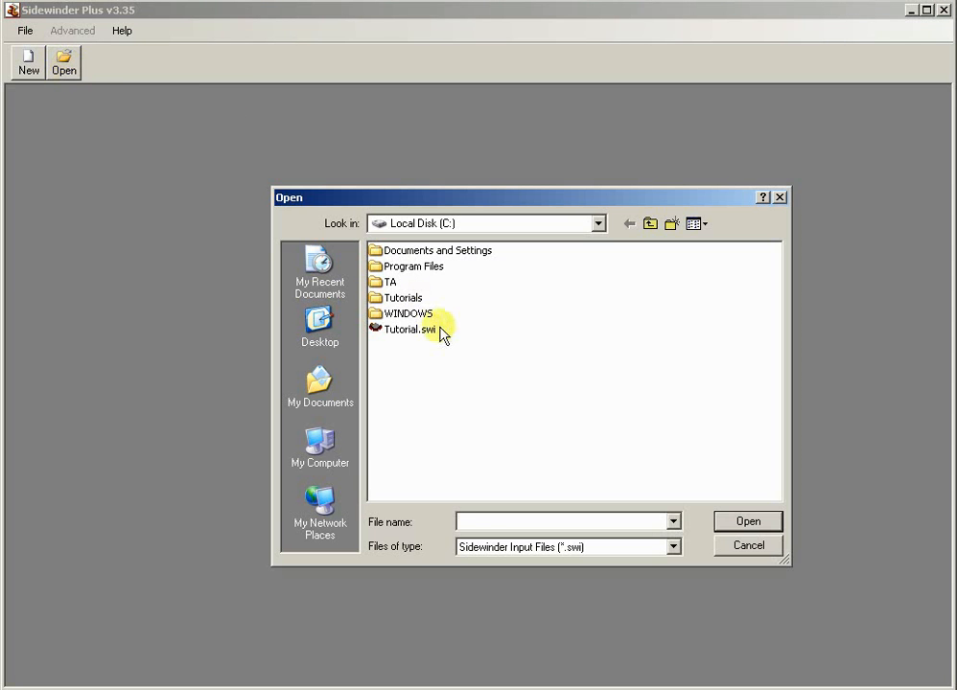
{"action": "double_click", "coordinate": [428, 332]}
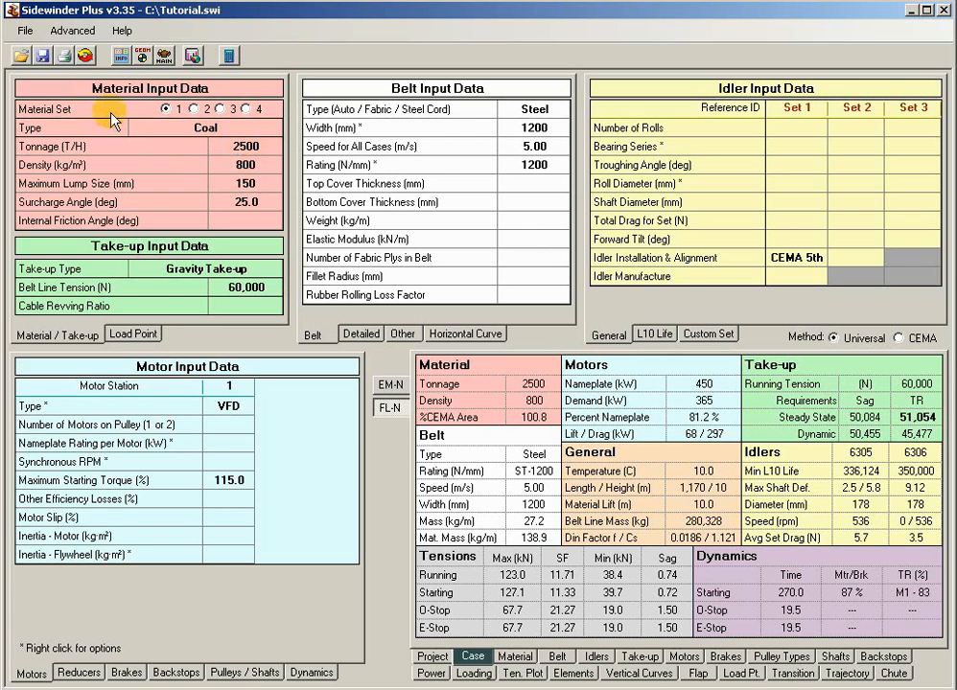
{"action": "left_click", "coordinate": [142, 56]}
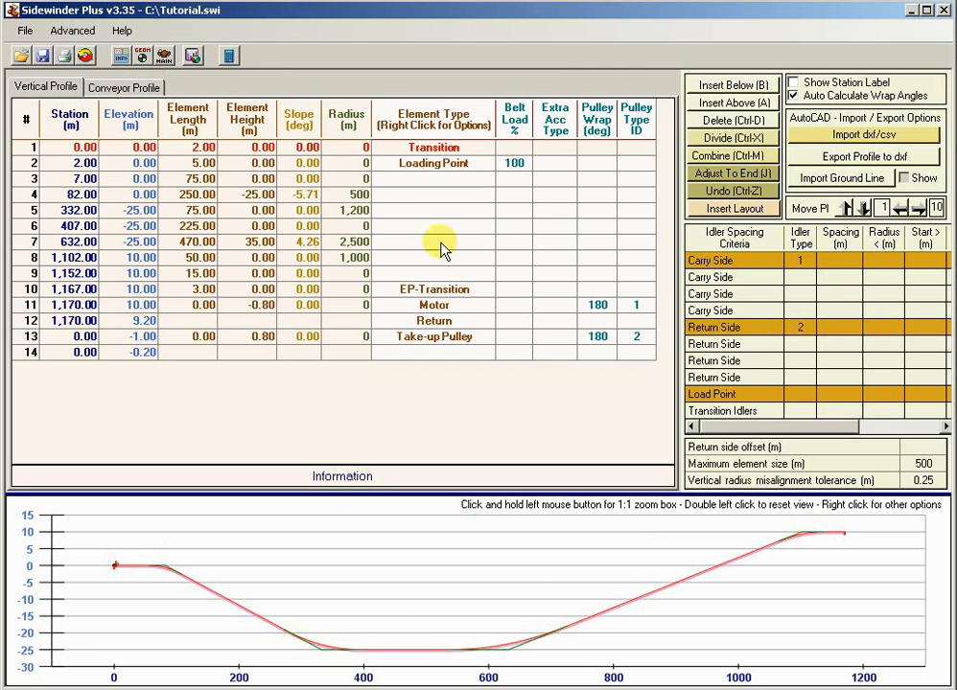
- Review the Empty and Fully Loaded cases in the project's basic load conditions
{"action": "left_click", "coordinate": [121, 56]}
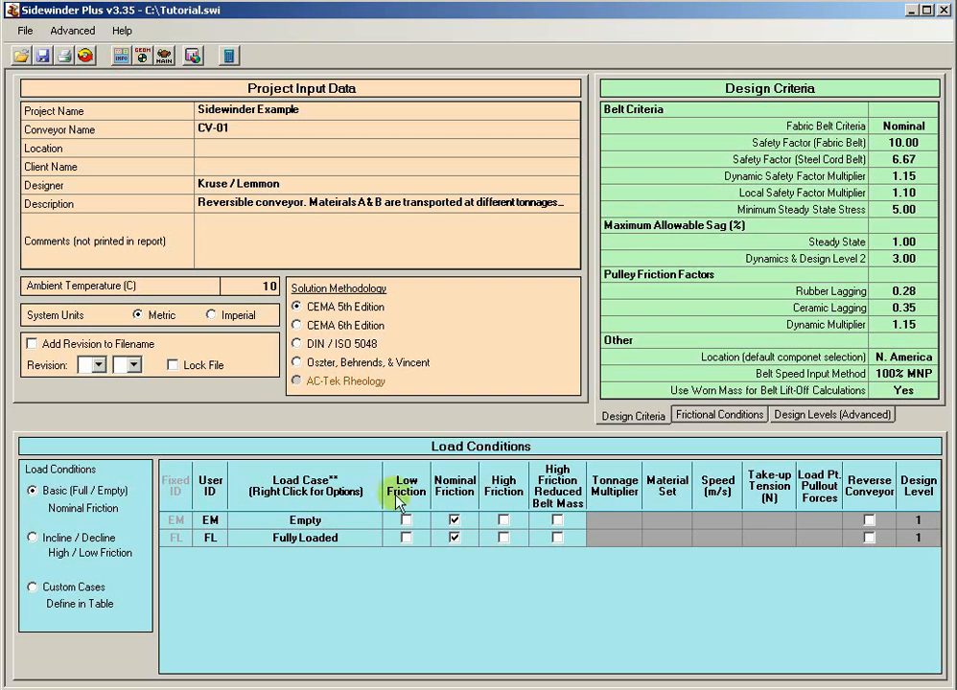
{"action": "left_click", "coordinate": [295, 524]}
{"action": "left_click", "coordinate": [351, 544]}
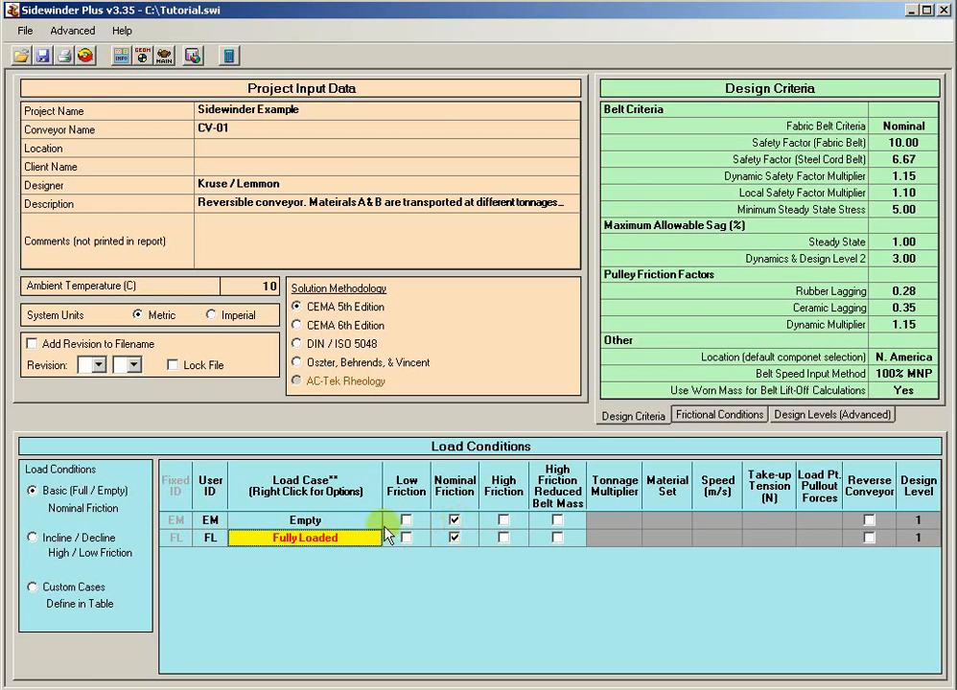
- Calculate the conveyor and compare the Empty and Fully Loaded case results, finishing with the Fully Loaded loading diagram
{"action": "left_click", "coordinate": [230, 58]}
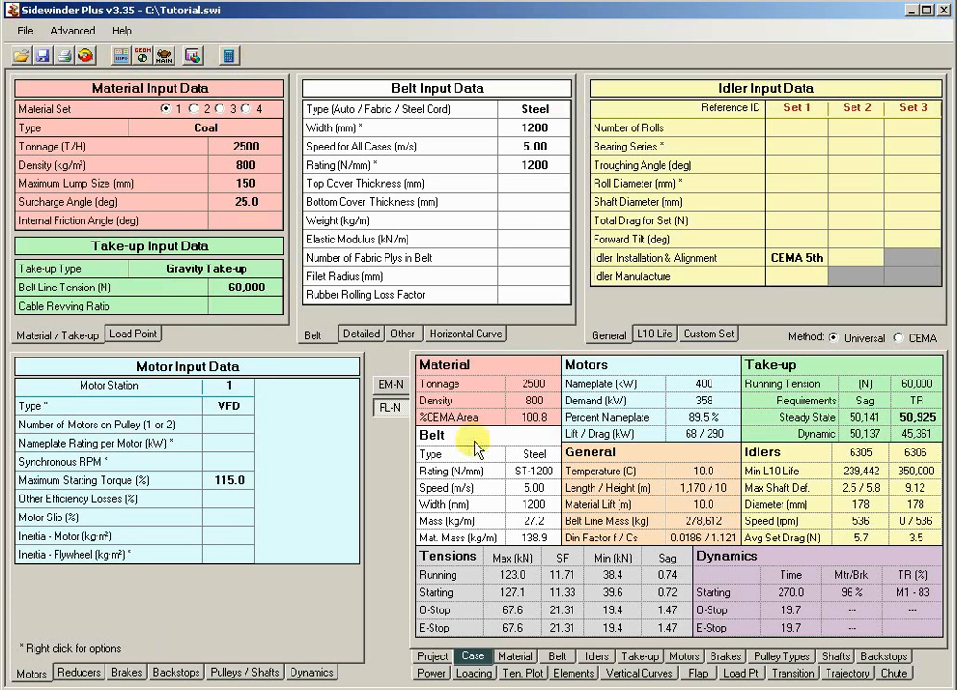
{"action": "left_click", "coordinate": [389, 385]}
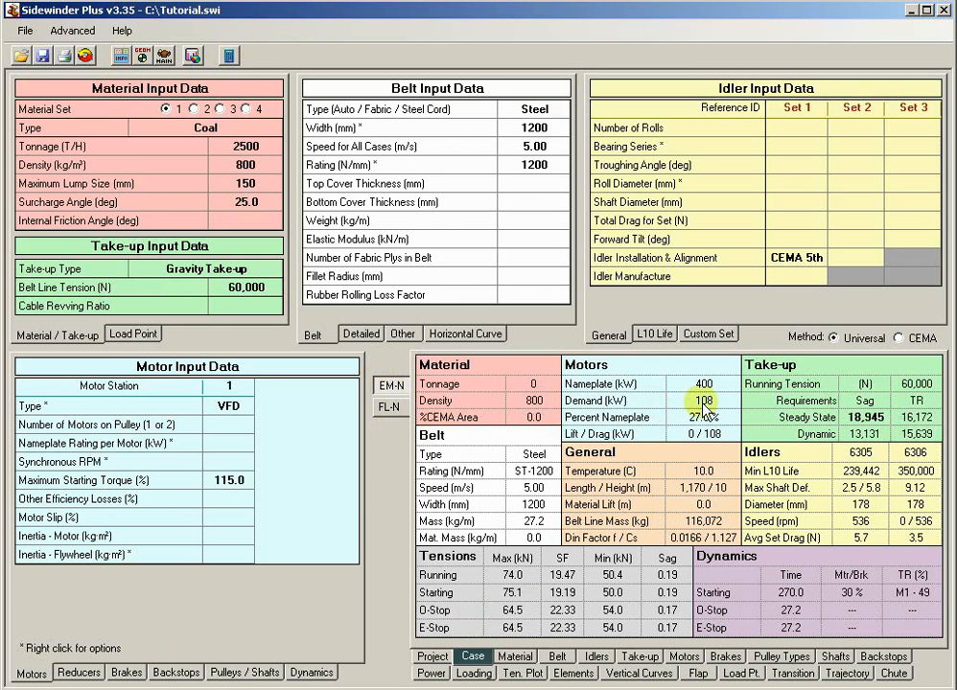
{"action": "left_click", "coordinate": [387, 409]}
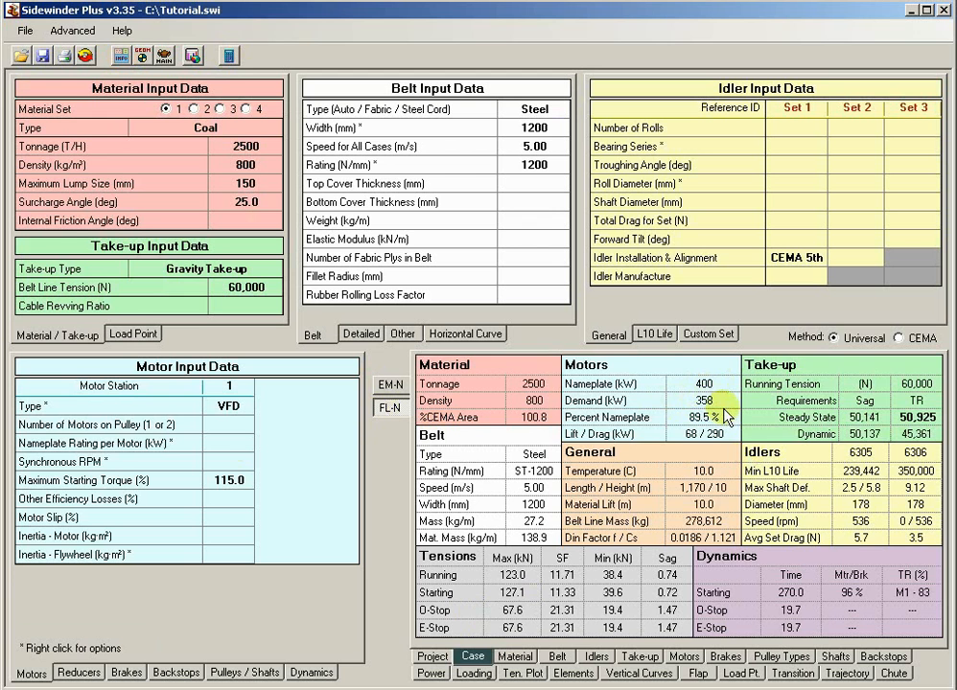
{"action": "left_click", "coordinate": [473, 674]}
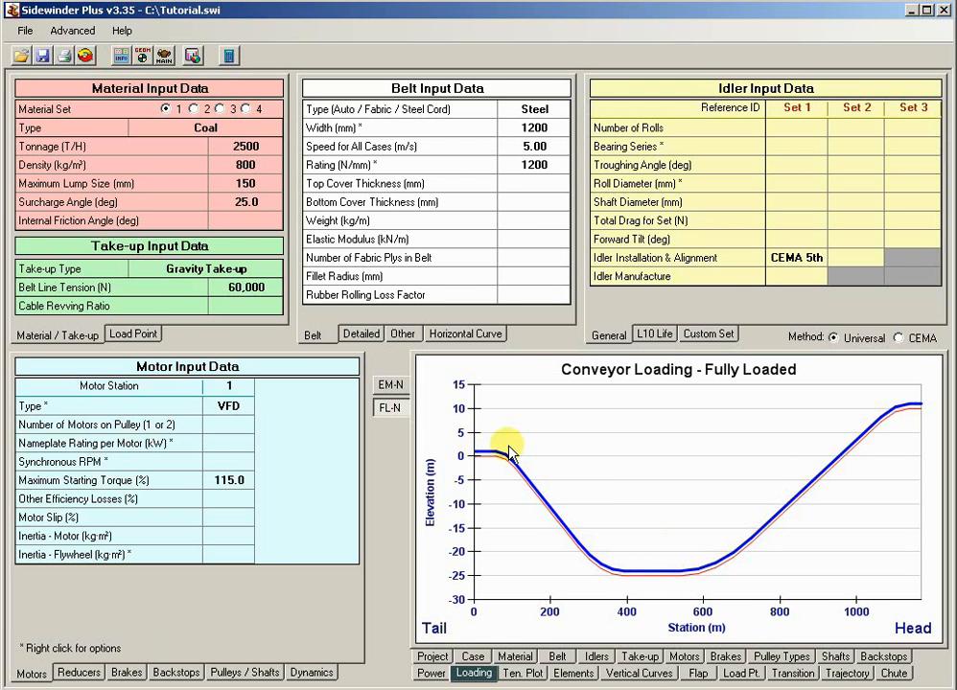
- Switch the load conditions to Incline / Decline with high and low friction, and recalculate the conveyor
{"action": "left_click", "coordinate": [122, 58]}
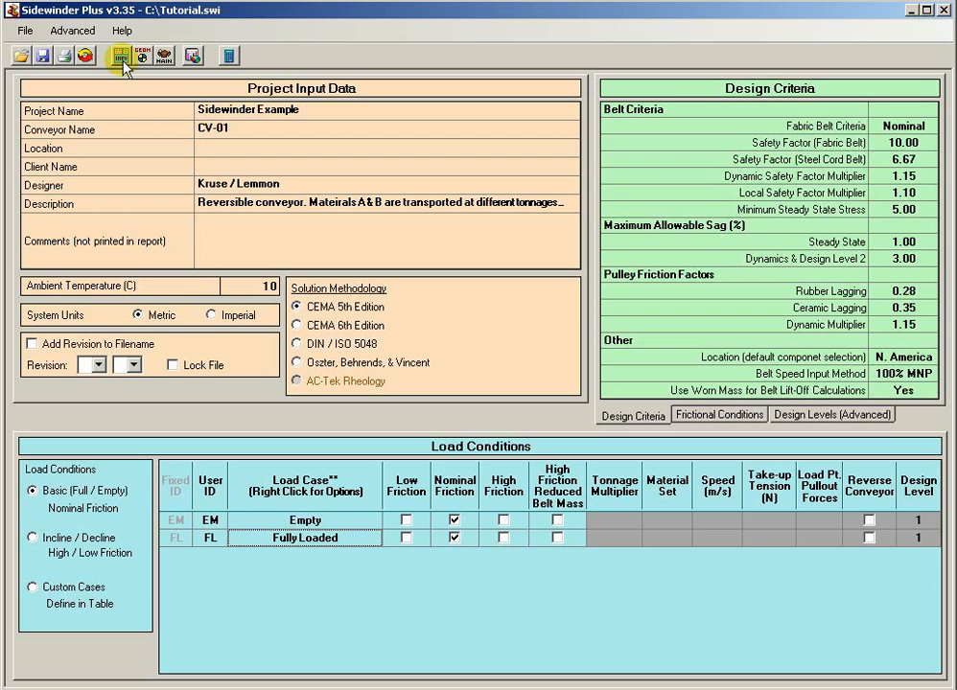
{"action": "left_click", "coordinate": [35, 538]}
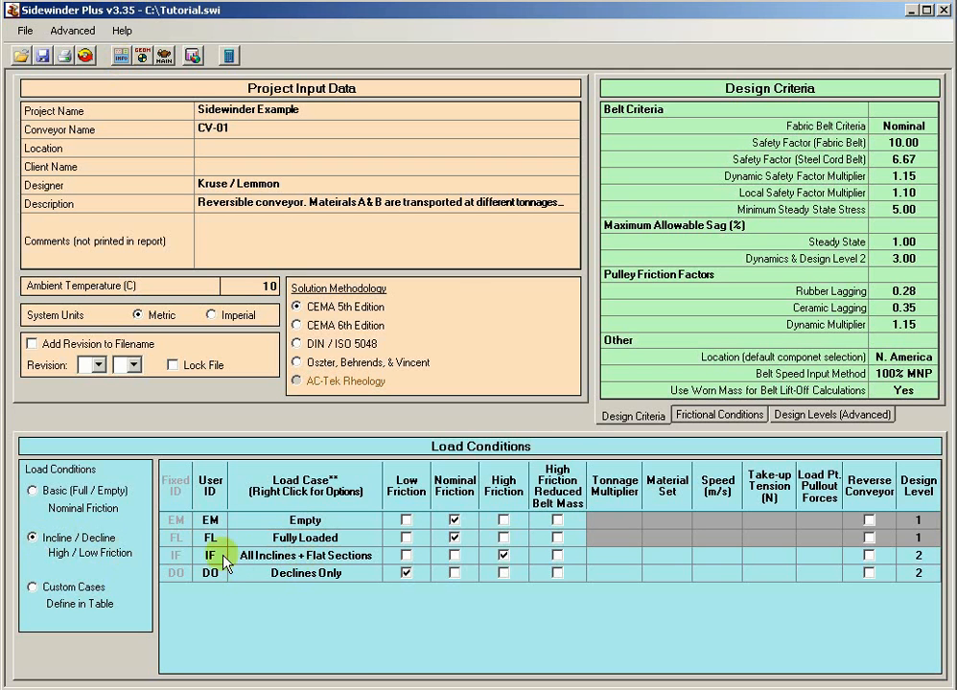
{"action": "mouse_move", "coordinate": [269, 560]}
{"action": "mouse_move", "coordinate": [271, 583]}
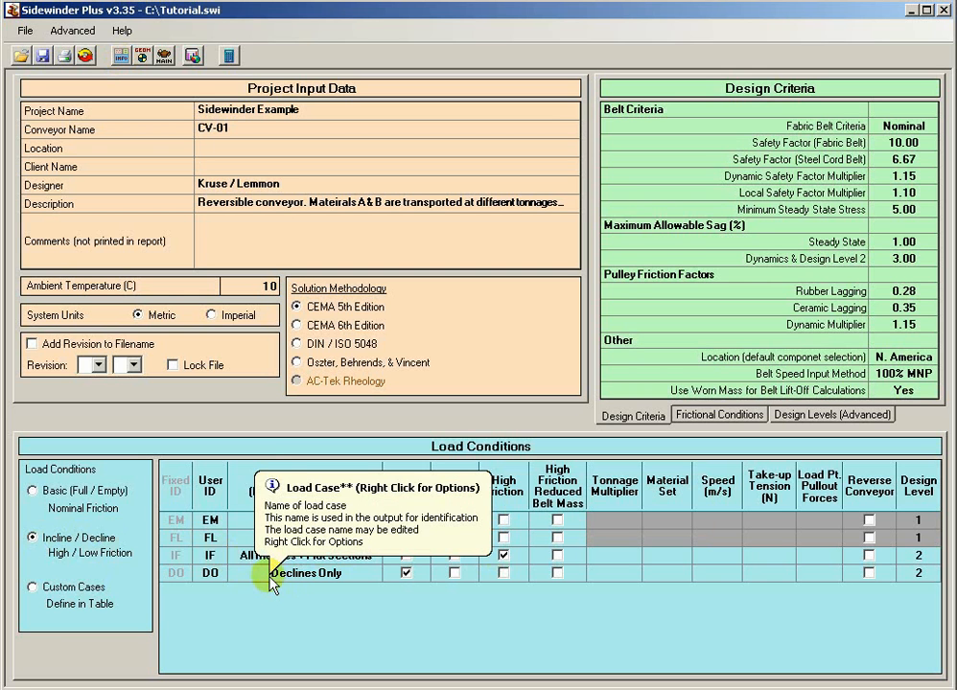
{"action": "left_click", "coordinate": [406, 572]}
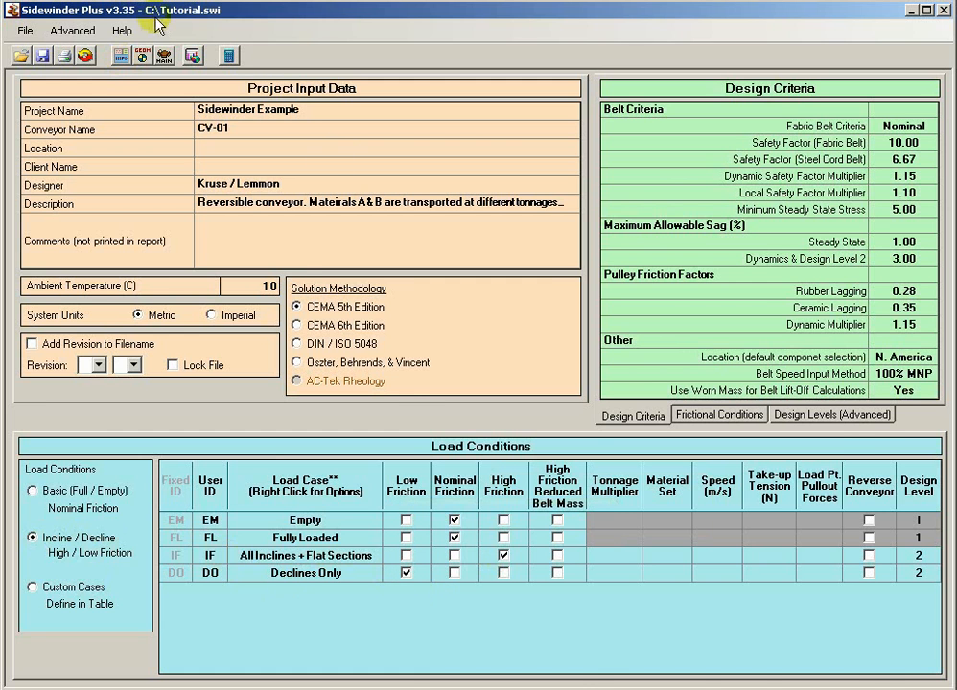
{"action": "left_click", "coordinate": [233, 58]}
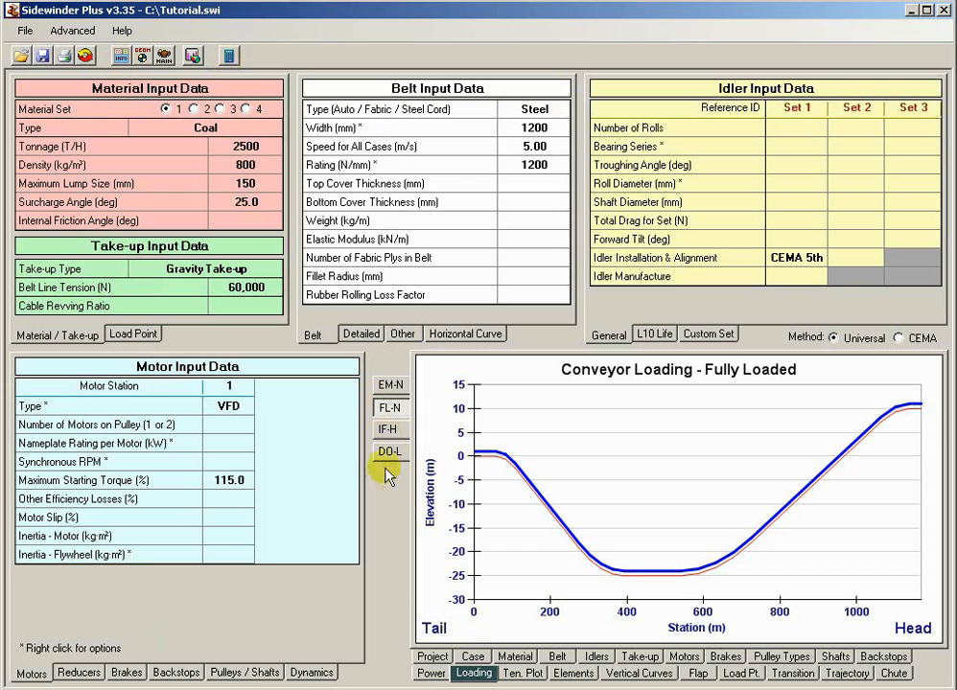
- View the loading diagrams of the Empty, Fully Loaded, All Inclines + Flat Sections and Declines Only cases in turn
{"action": "left_click", "coordinate": [390, 384]}
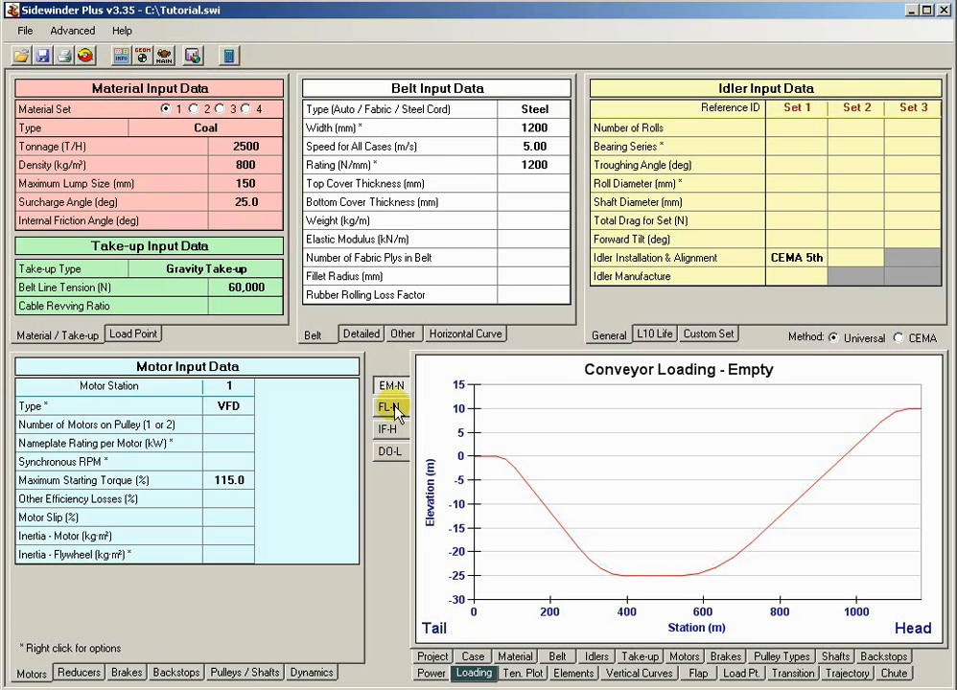
{"action": "left_click", "coordinate": [392, 410]}
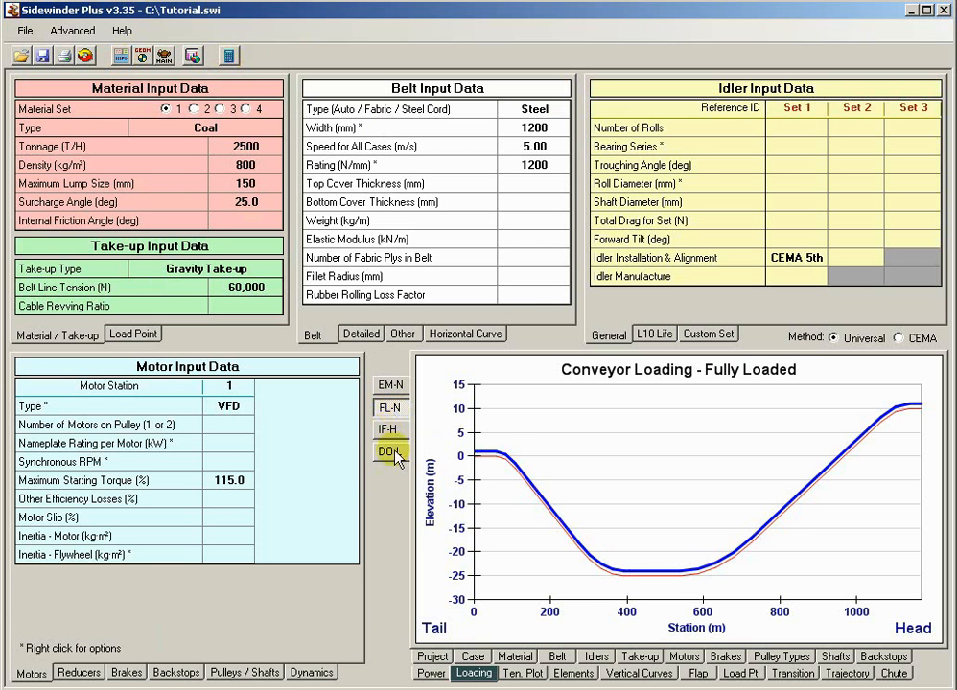
{"action": "left_click", "coordinate": [388, 432]}
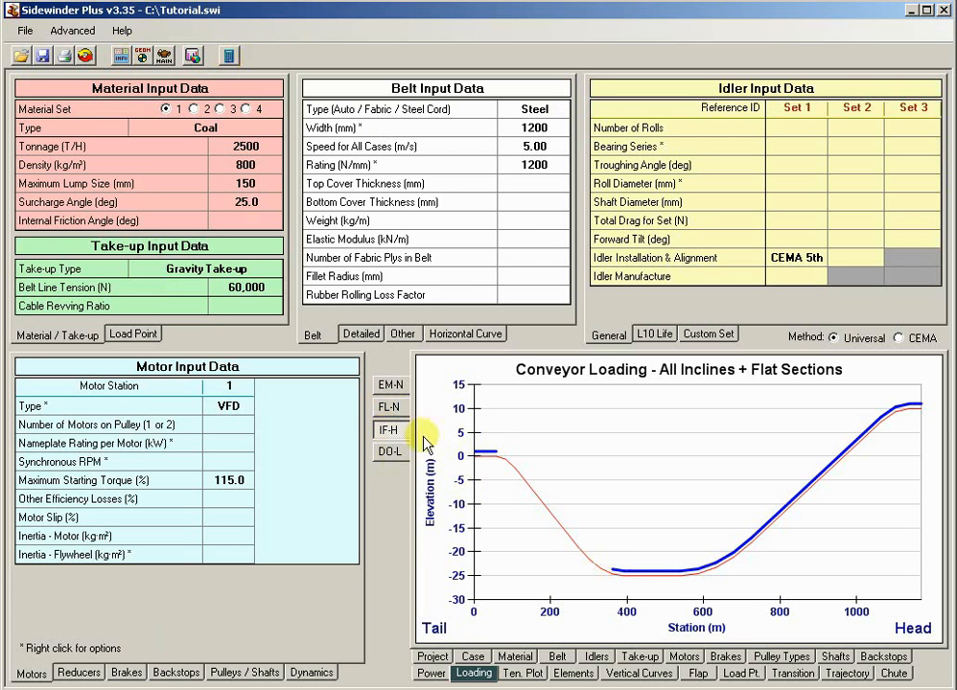
{"action": "left_click", "coordinate": [390, 451]}
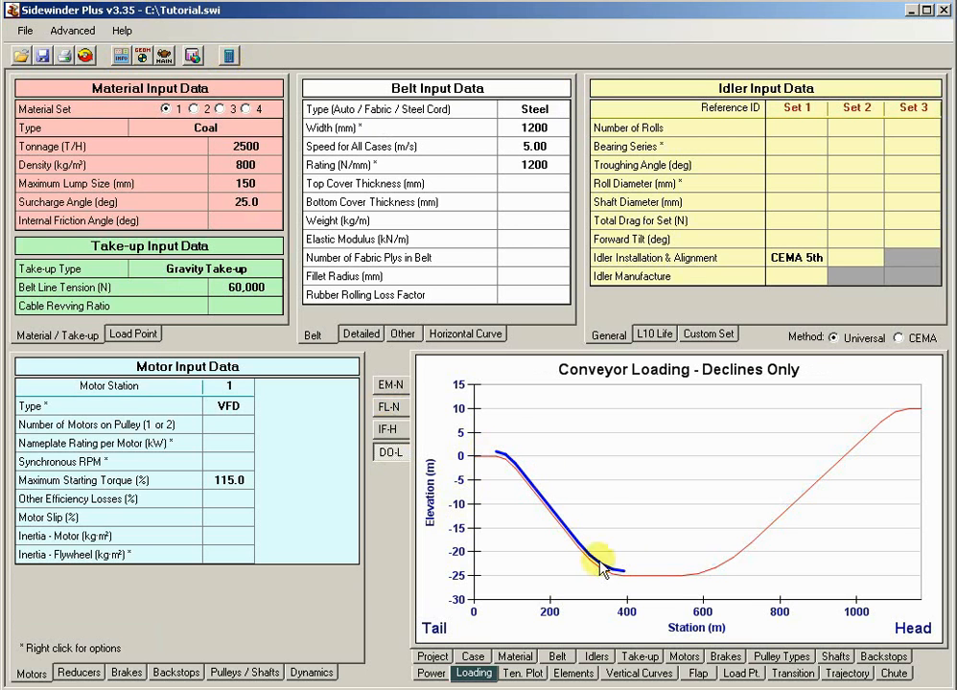
- Compare the case summary and loading diagram for the Declines Only and the All Inclines + Flat Sections cases
{"action": "left_click", "coordinate": [473, 658]}
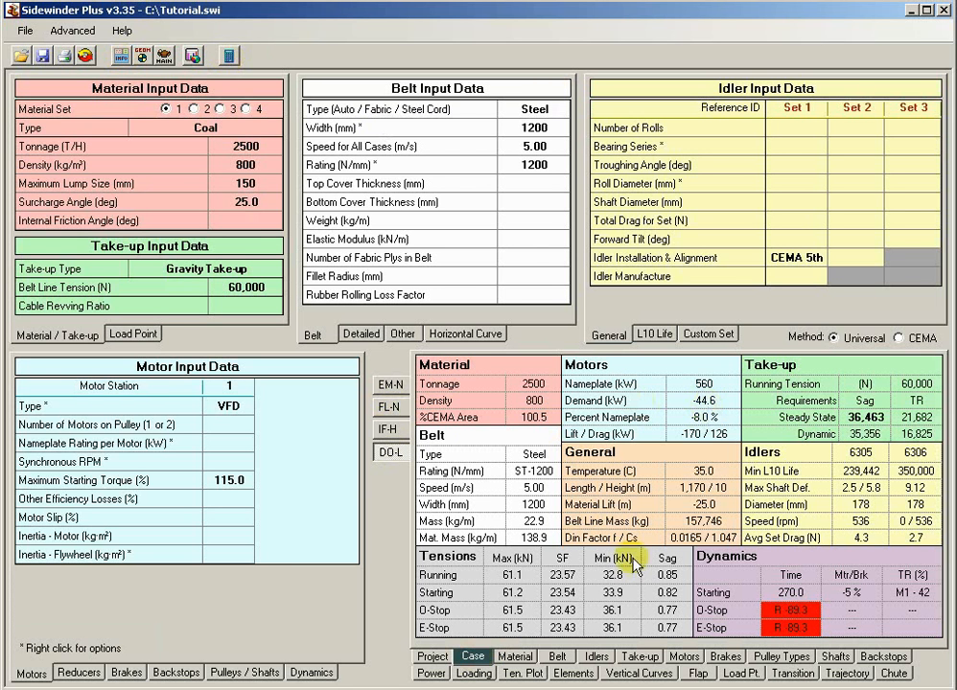
{"action": "left_click", "coordinate": [474, 673]}
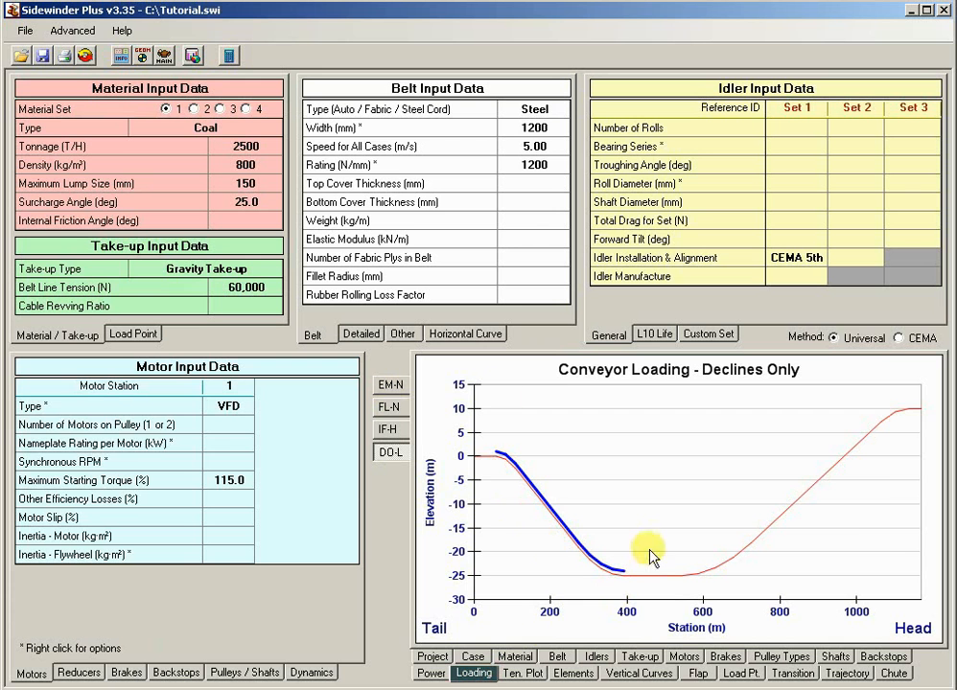
{"action": "left_click", "coordinate": [472, 657]}
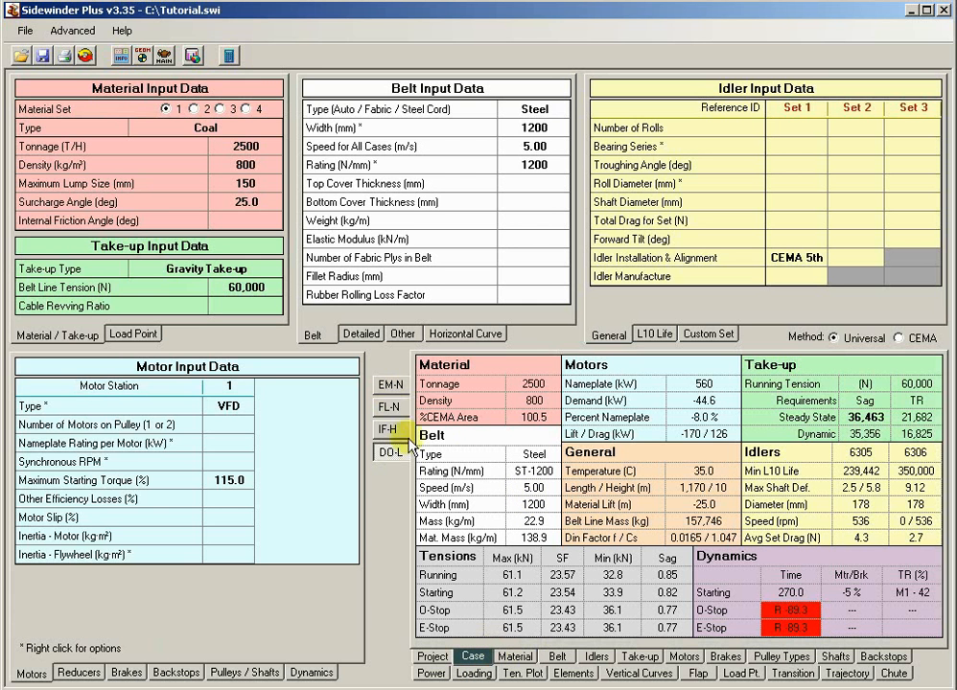
{"action": "left_click", "coordinate": [473, 673]}
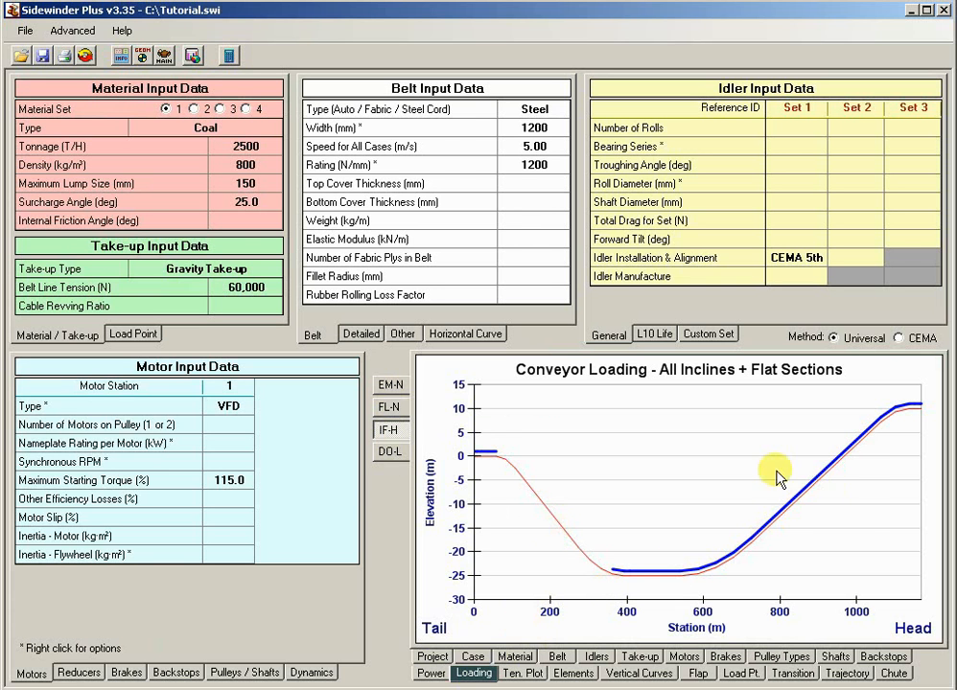
{"action": "left_click", "coordinate": [472, 656]}
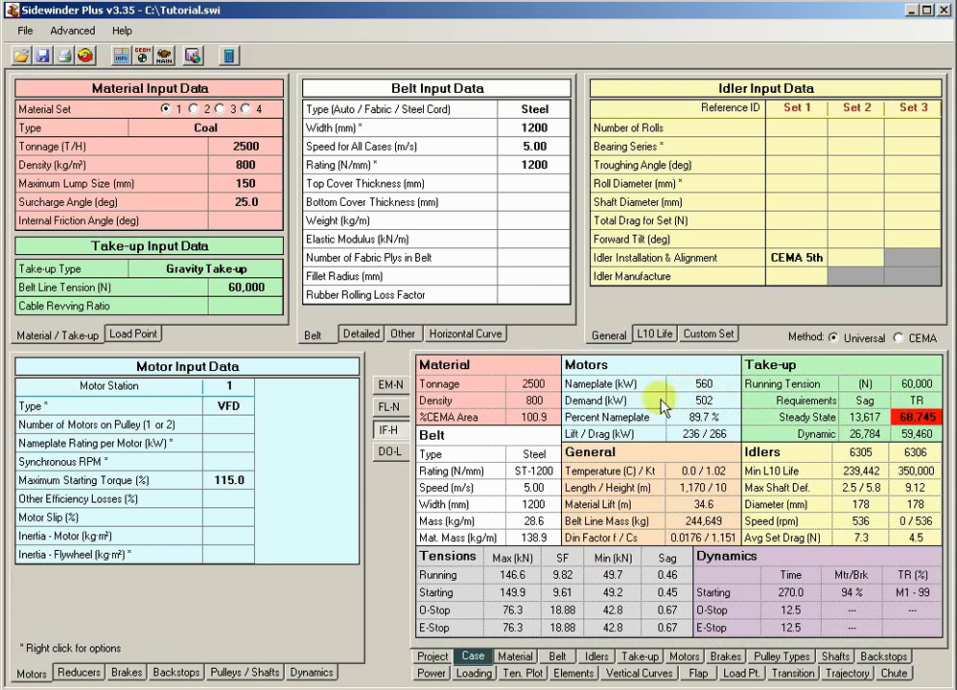
{"action": "left_click", "coordinate": [475, 674]}
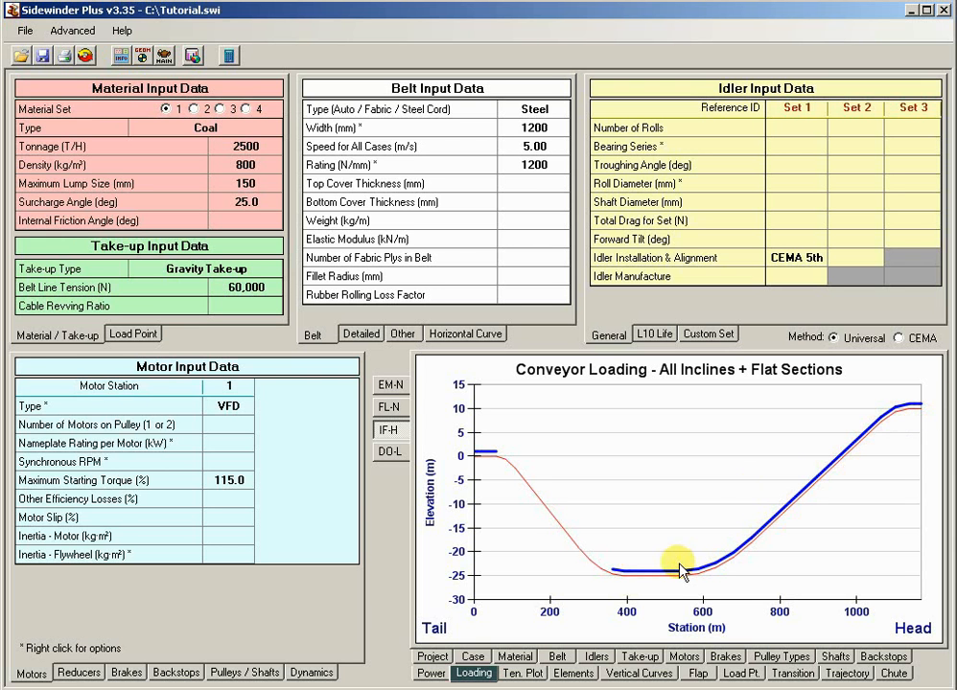
- Switch the load conditions to Custom Cases and add an Inclines Only case with low friction
{"action": "left_click", "coordinate": [121, 56]}
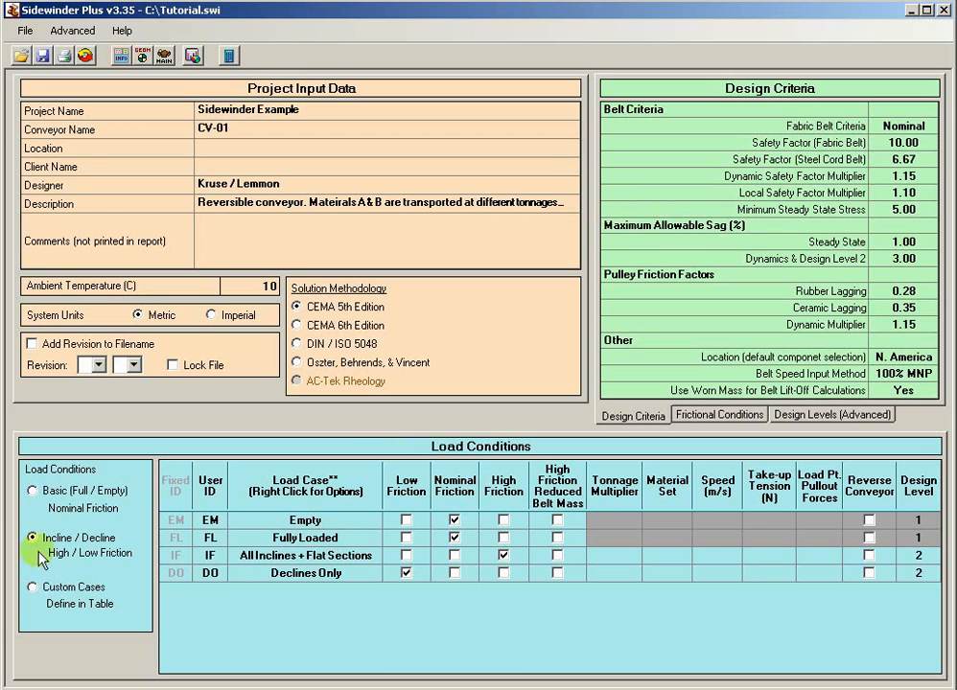
{"action": "left_click", "coordinate": [35, 589]}
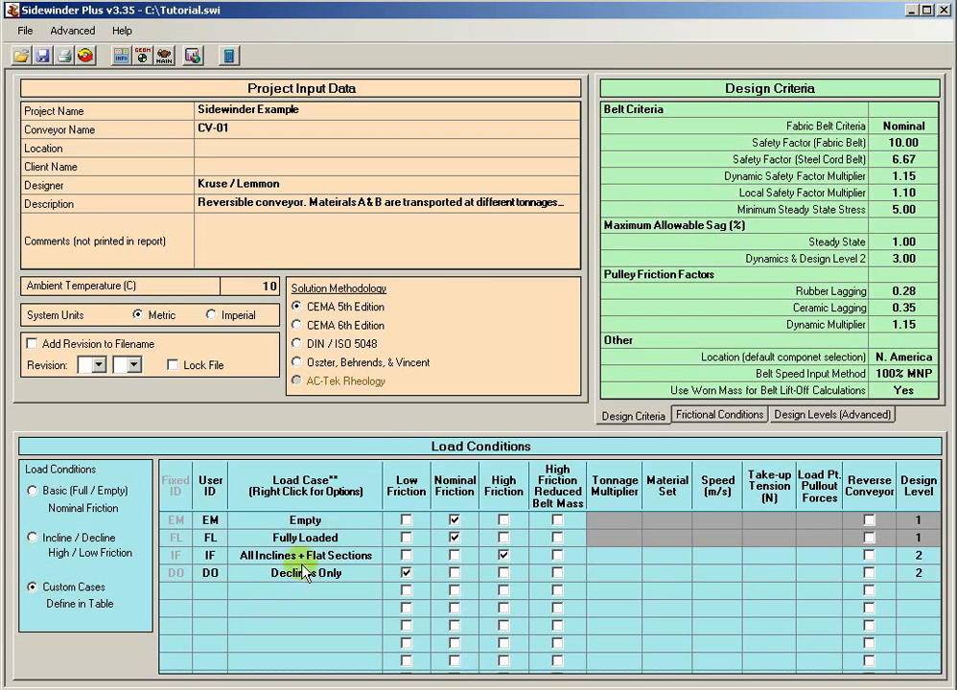
{"action": "left_click", "coordinate": [305, 593]}
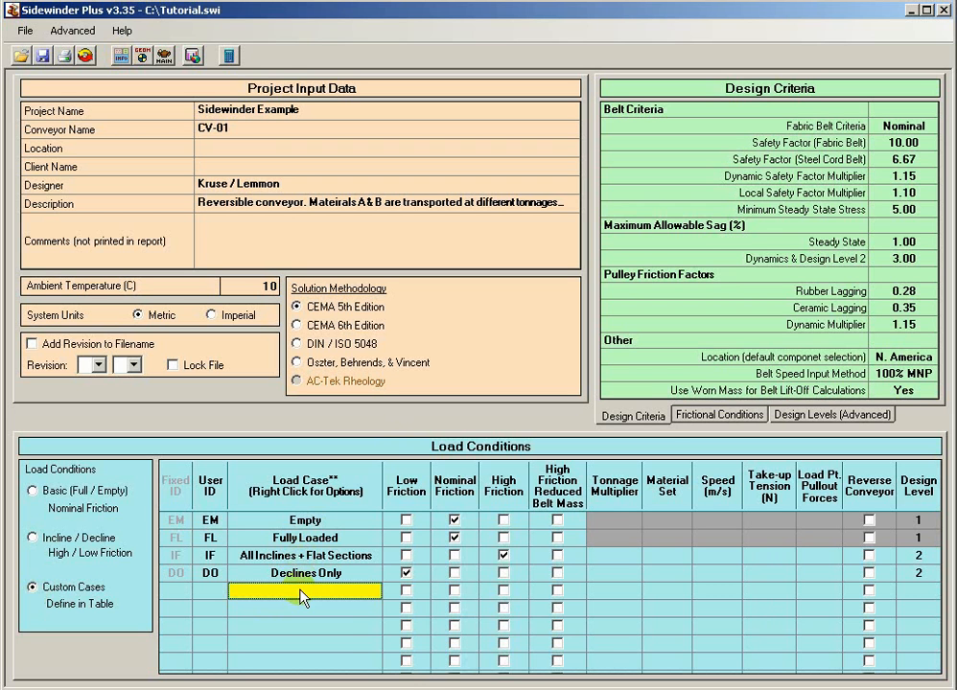
{"action": "right_click", "coordinate": [304, 593]}
{"action": "mouse_move", "coordinate": [408, 670]}
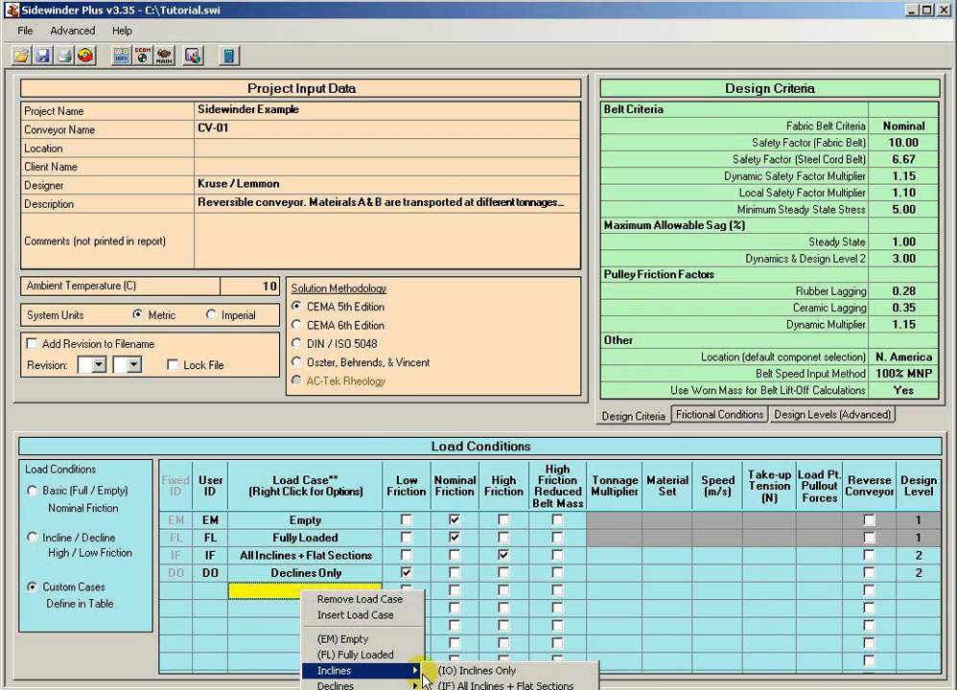
{"action": "left_click", "coordinate": [477, 673]}
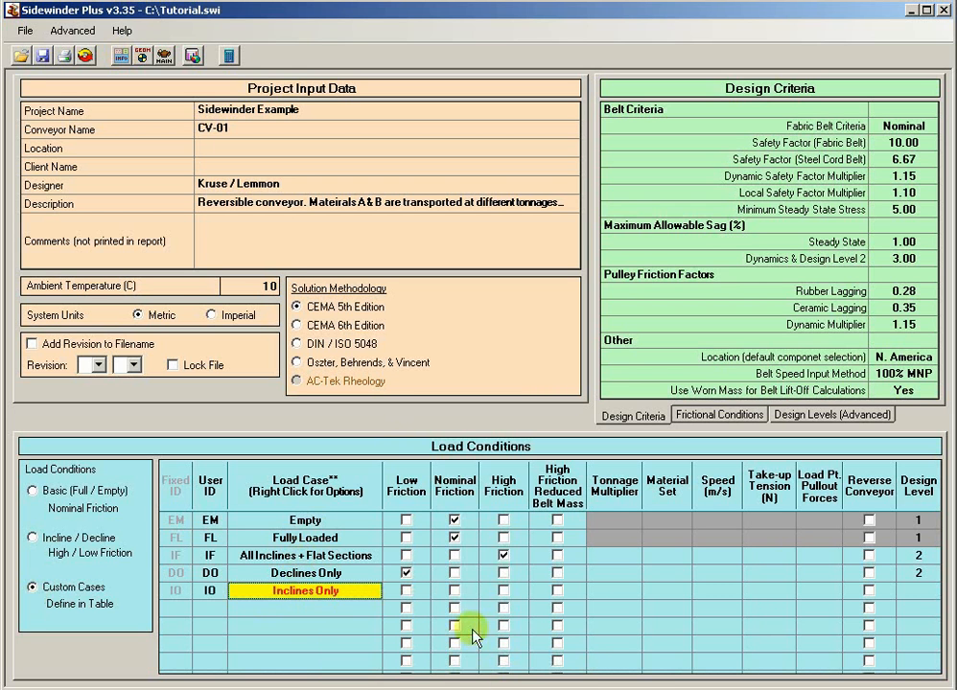
{"action": "left_click", "coordinate": [403, 593]}
{"action": "left_click", "coordinate": [403, 592]}
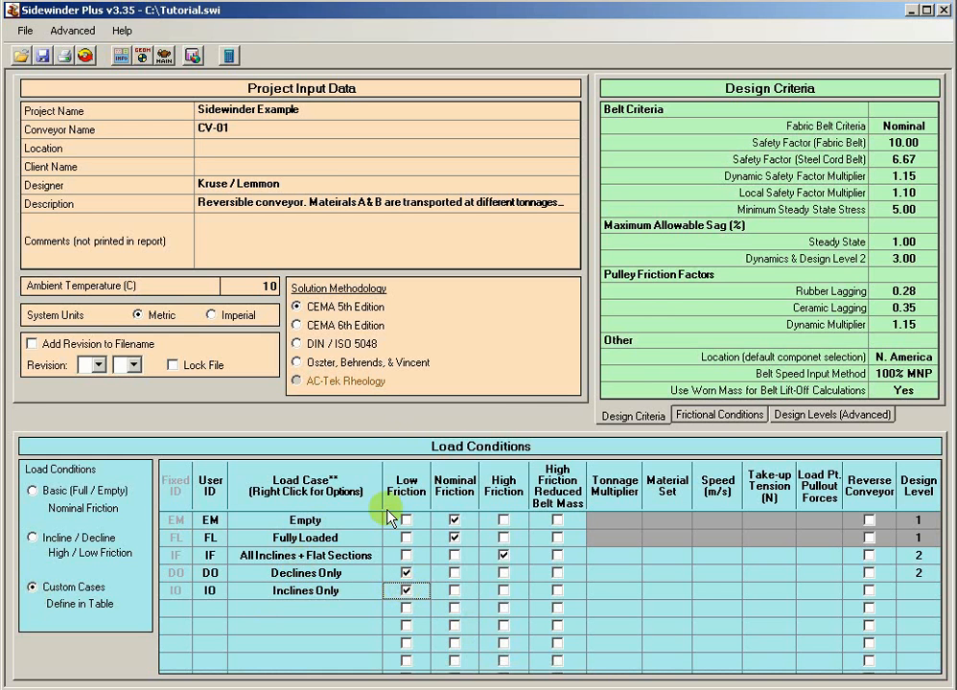
- Examine the low and high frictional conditions, including temperature and idler drag multiplier, alongside the nominal ambient temperature
{"action": "left_click", "coordinate": [719, 415]}
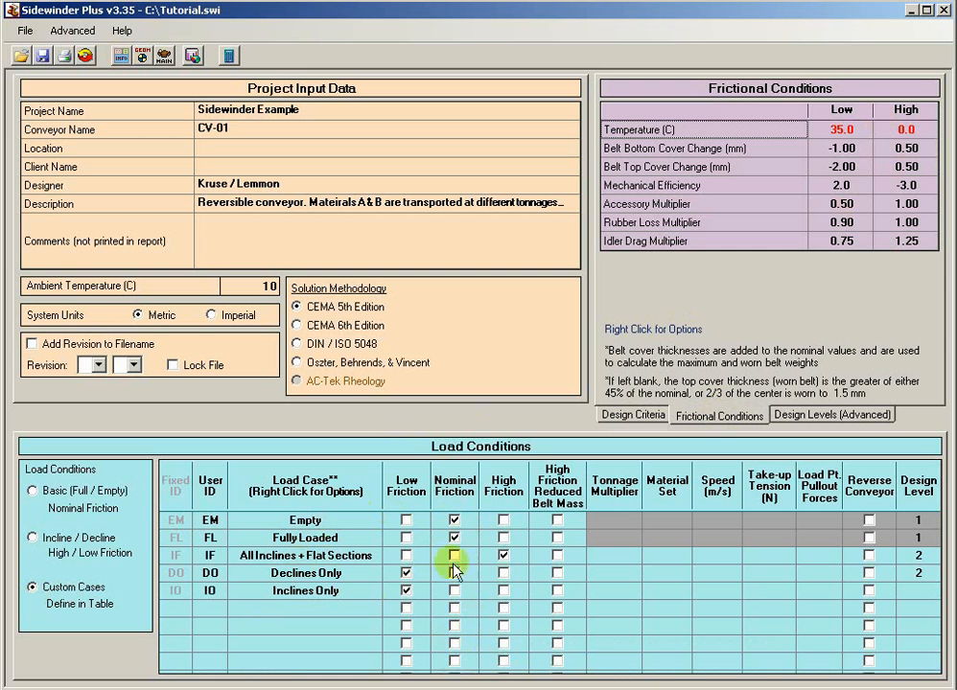
{"action": "left_click", "coordinate": [454, 556]}
{"action": "left_click", "coordinate": [251, 286]}
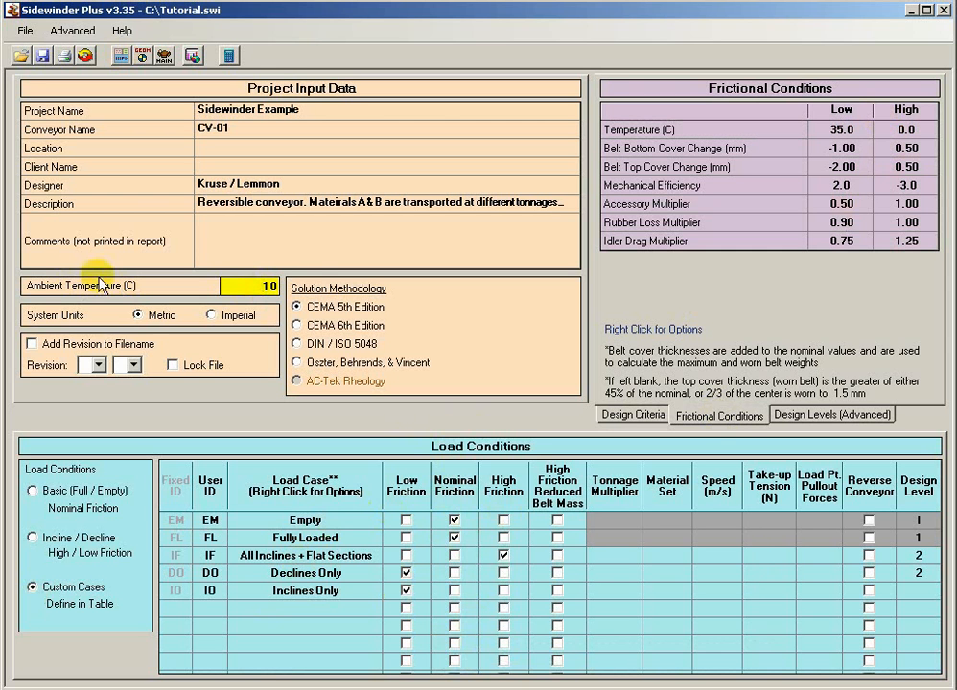
{"action": "left_click", "coordinate": [309, 252]}
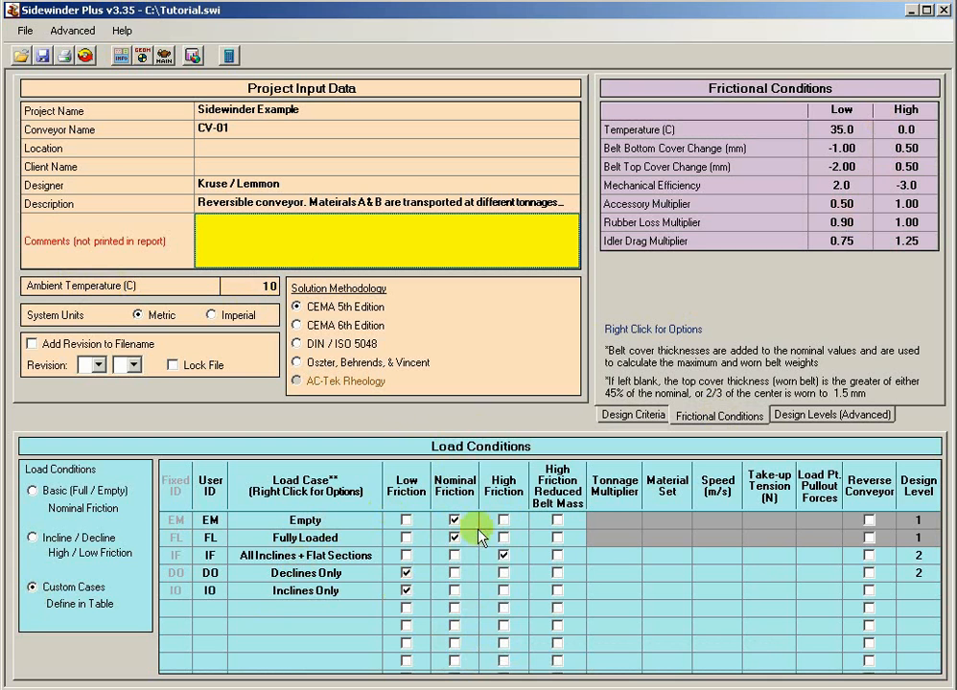
{"action": "left_click", "coordinate": [905, 134]}
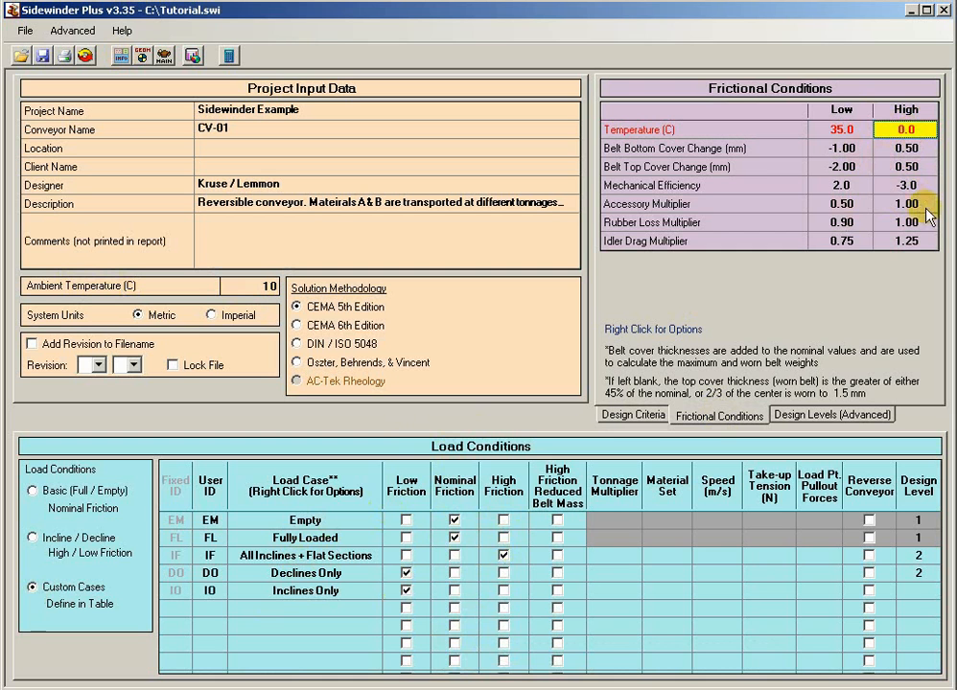
{"action": "left_click", "coordinate": [910, 243]}
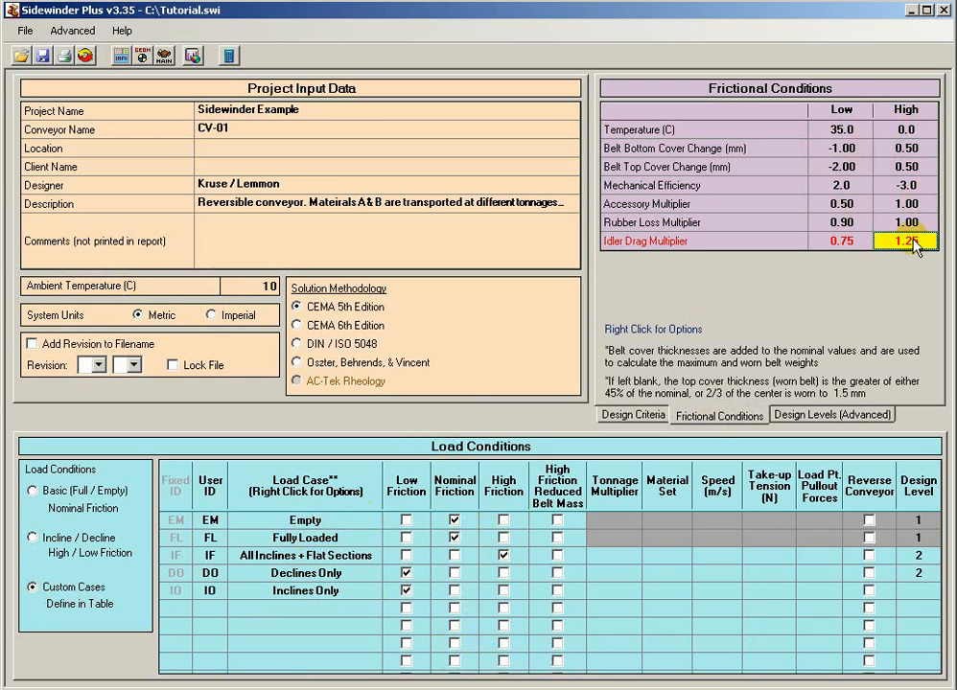
- Examine the high-friction values for idler drag multiplier, mechanical efficiency and the belt top and bottom cover changes
{"action": "key", "text": "BackSpace"}
{"action": "type", "text": "5"}
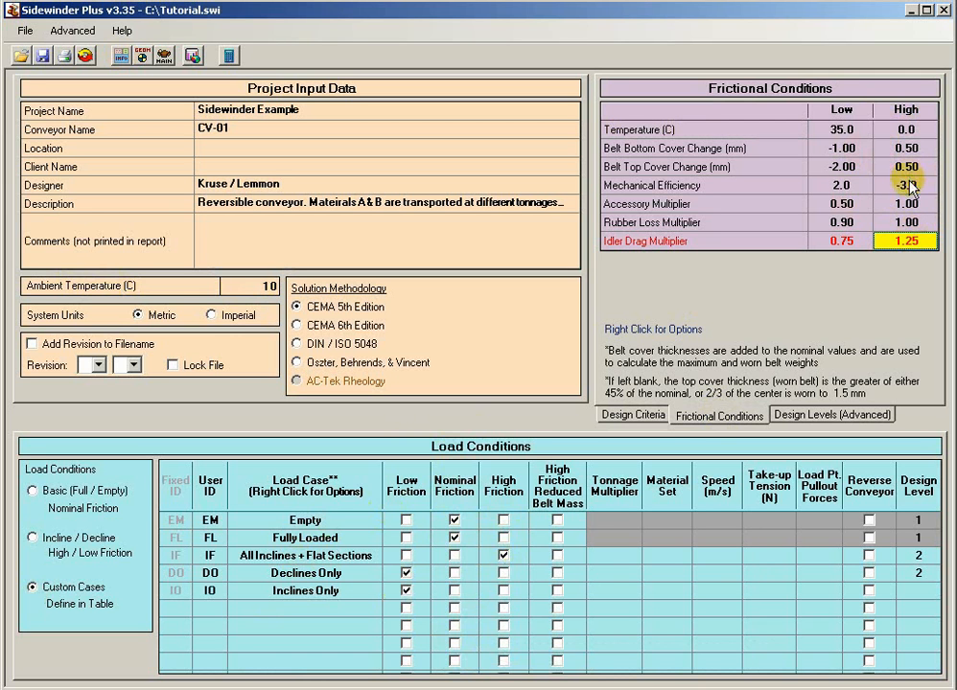
{"action": "left_click", "coordinate": [911, 187]}
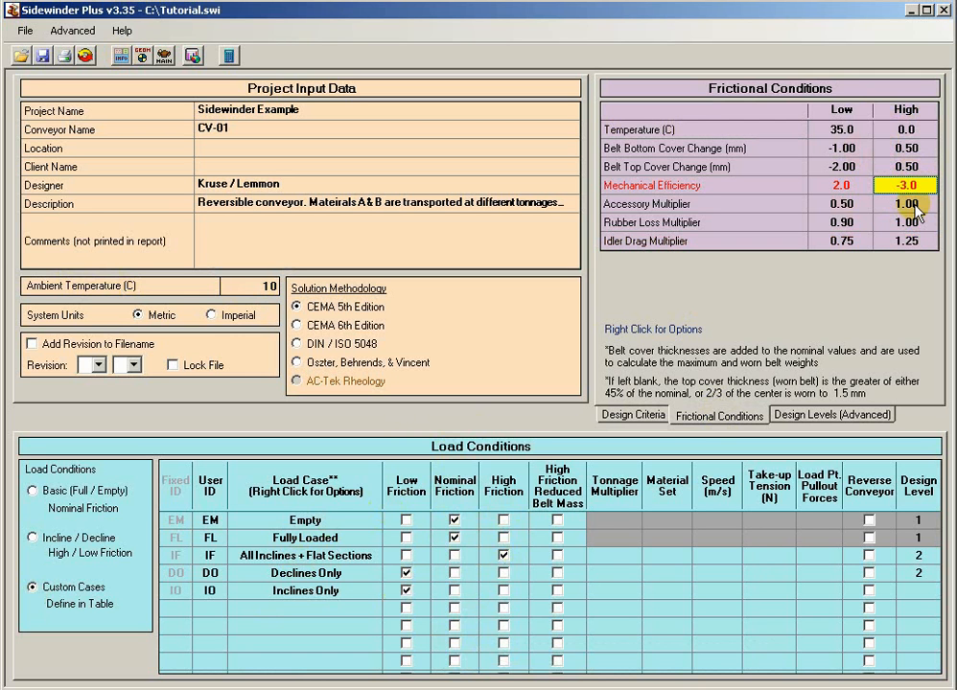
{"action": "left_click", "coordinate": [910, 149]}
{"action": "left_click", "coordinate": [909, 169]}
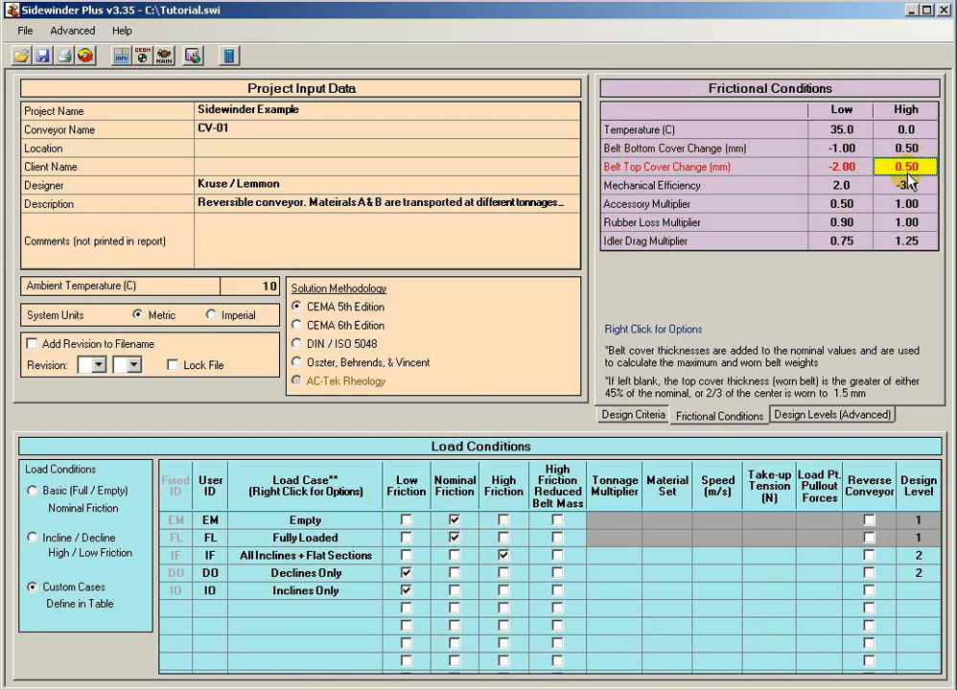
{"action": "key", "text": "Up"}
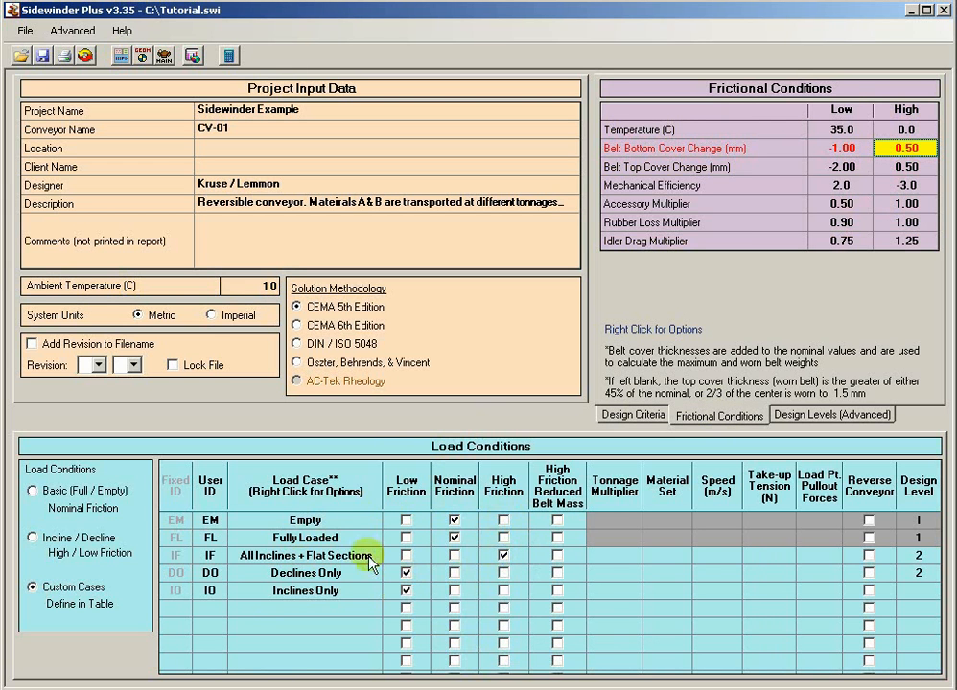
- Calculate the conveyor with the Inclines Only case included and view that case's loading diagram
{"action": "left_click", "coordinate": [333, 591]}
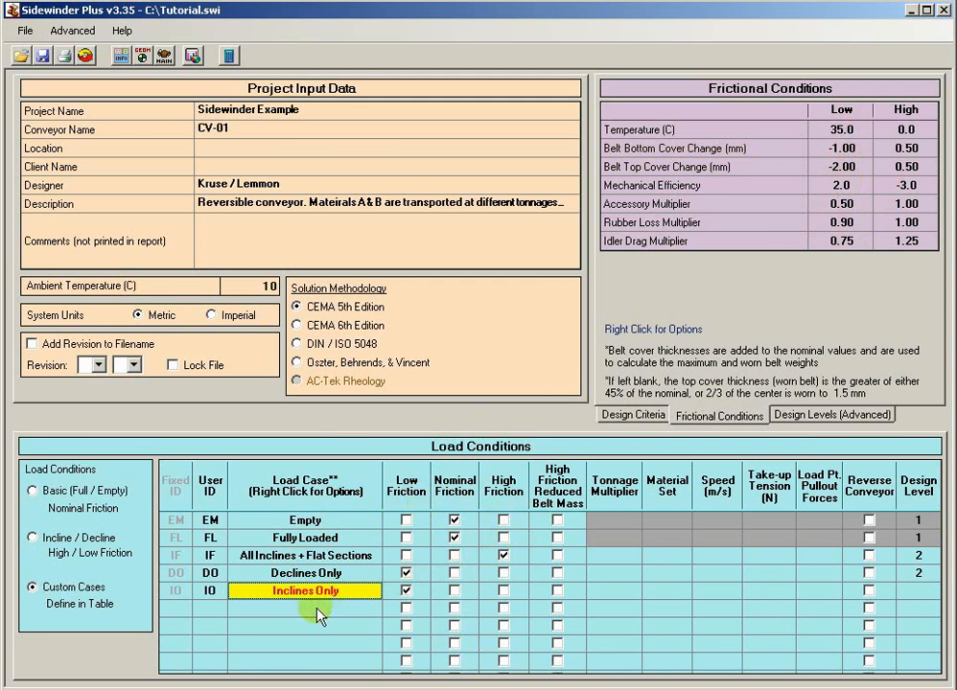
{"action": "left_click", "coordinate": [228, 55]}
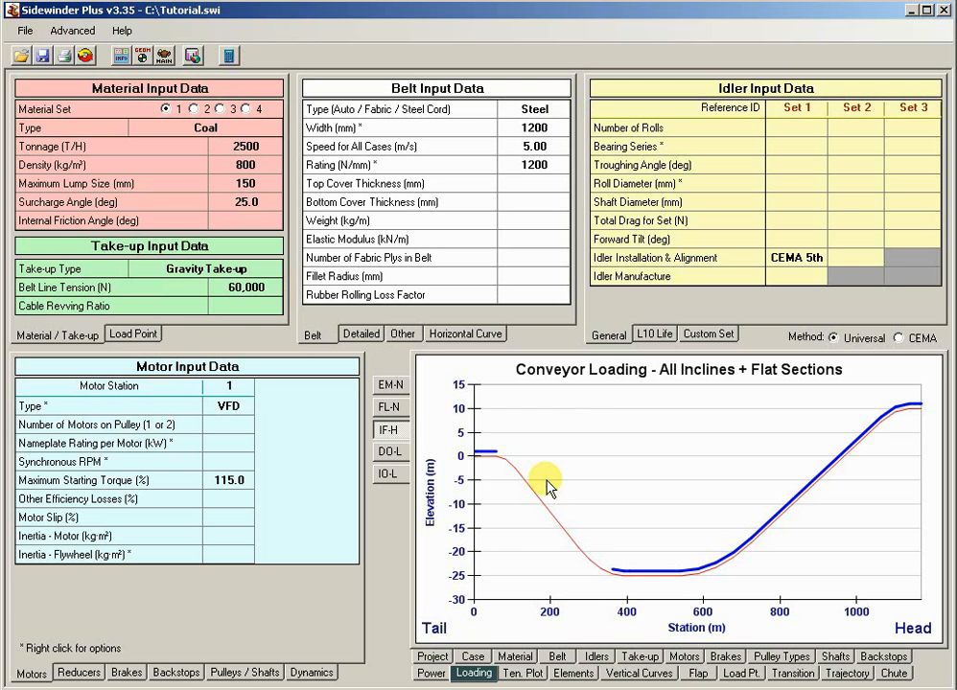
{"action": "left_click", "coordinate": [389, 473]}
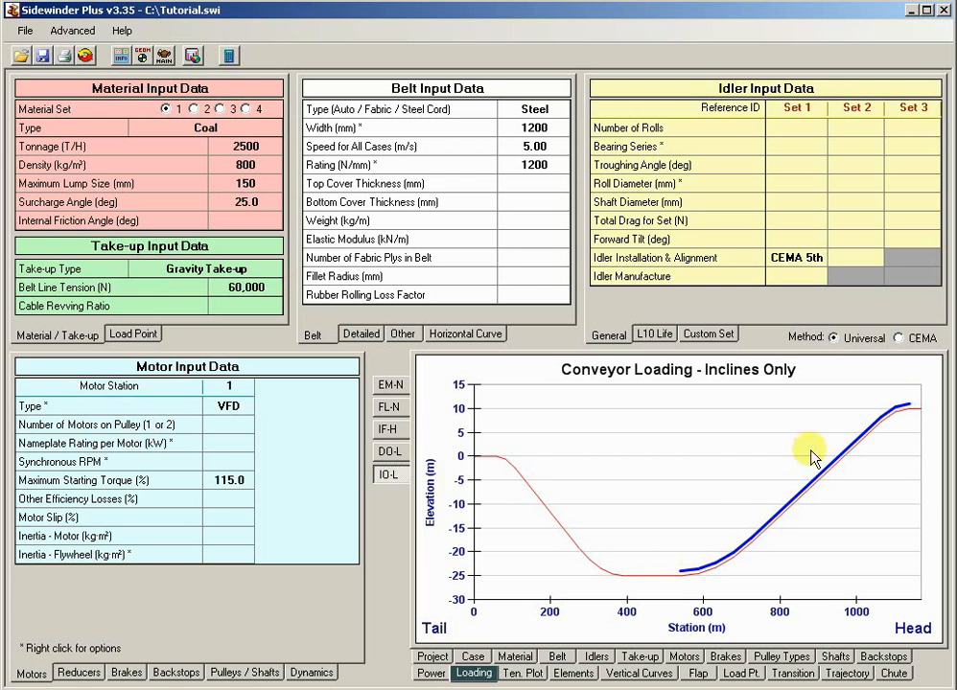
- Compare the backstop results, especially lift minus half drag, for the All Inclines + Flat Sections, Declines Only and Inclines Only cases
{"action": "left_click", "coordinate": [883, 659]}
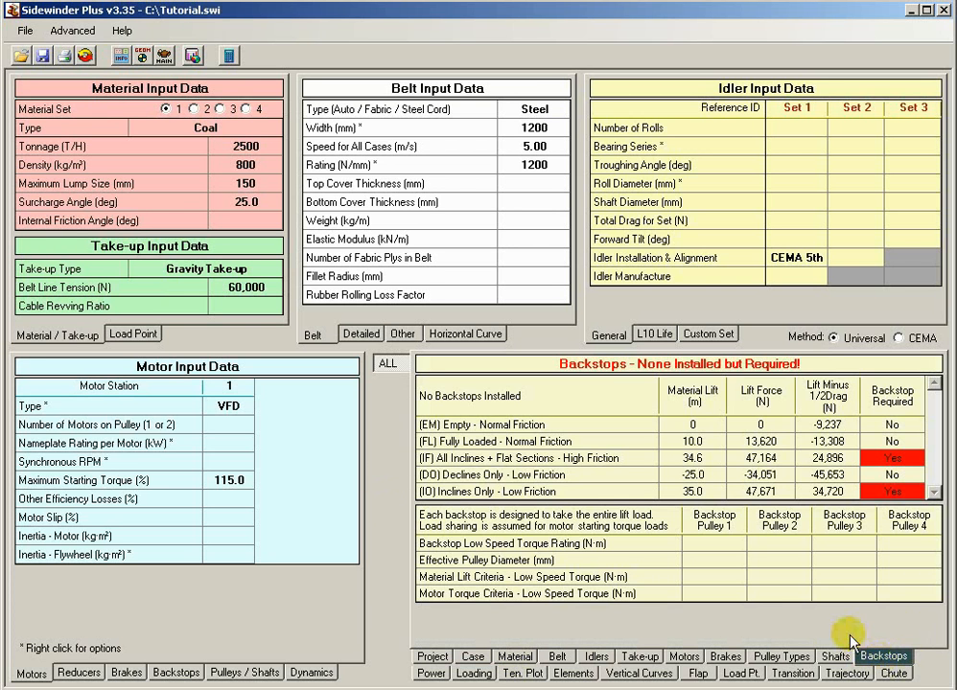
{"action": "left_click", "coordinate": [472, 675]}
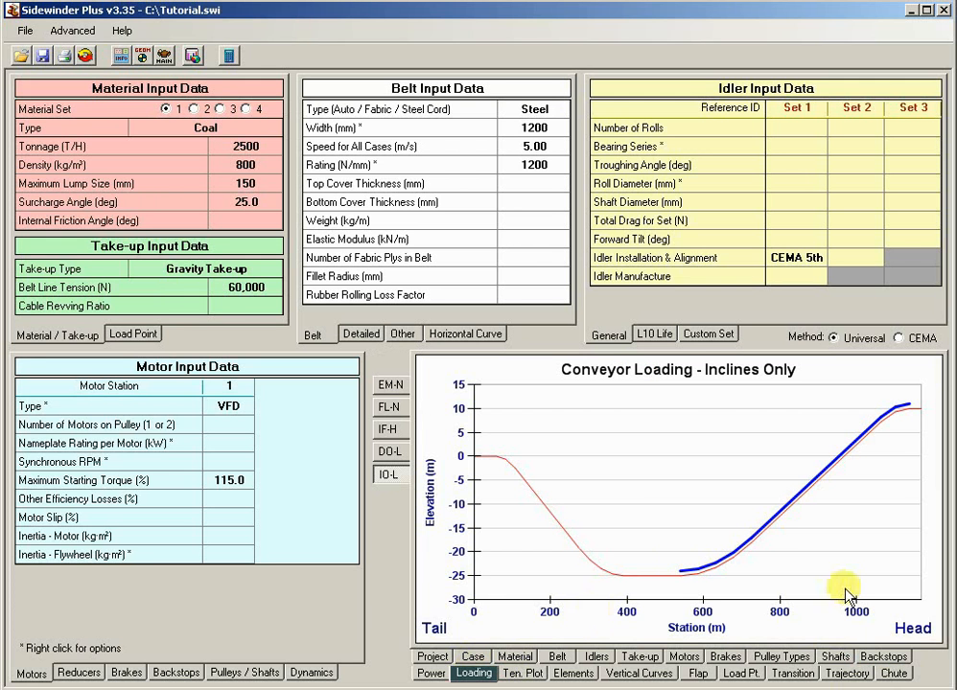
{"action": "left_click", "coordinate": [882, 657]}
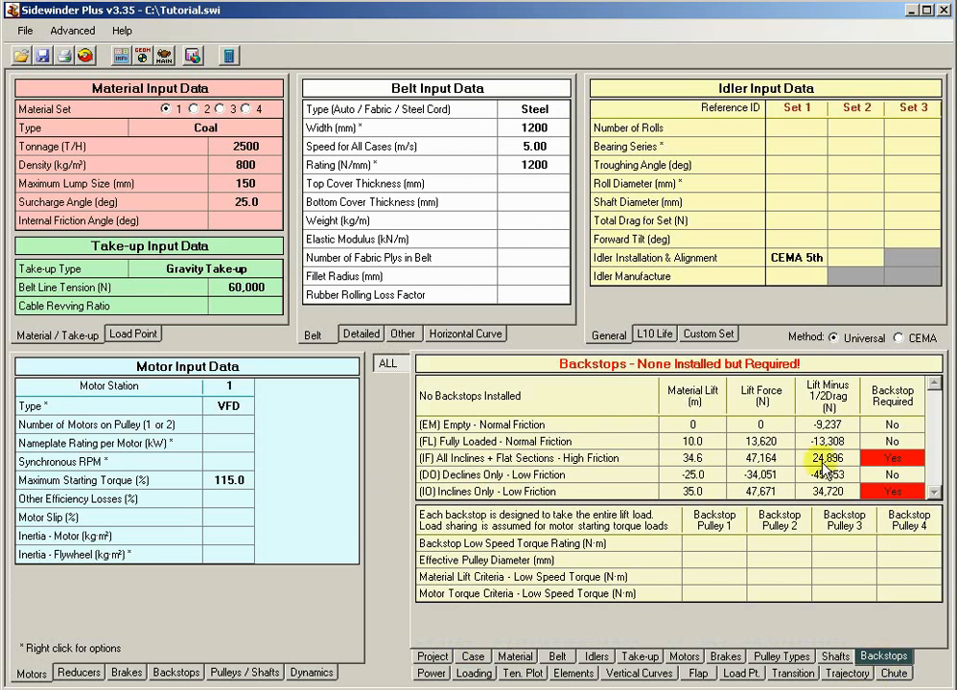
{"action": "left_click", "coordinate": [436, 458]}
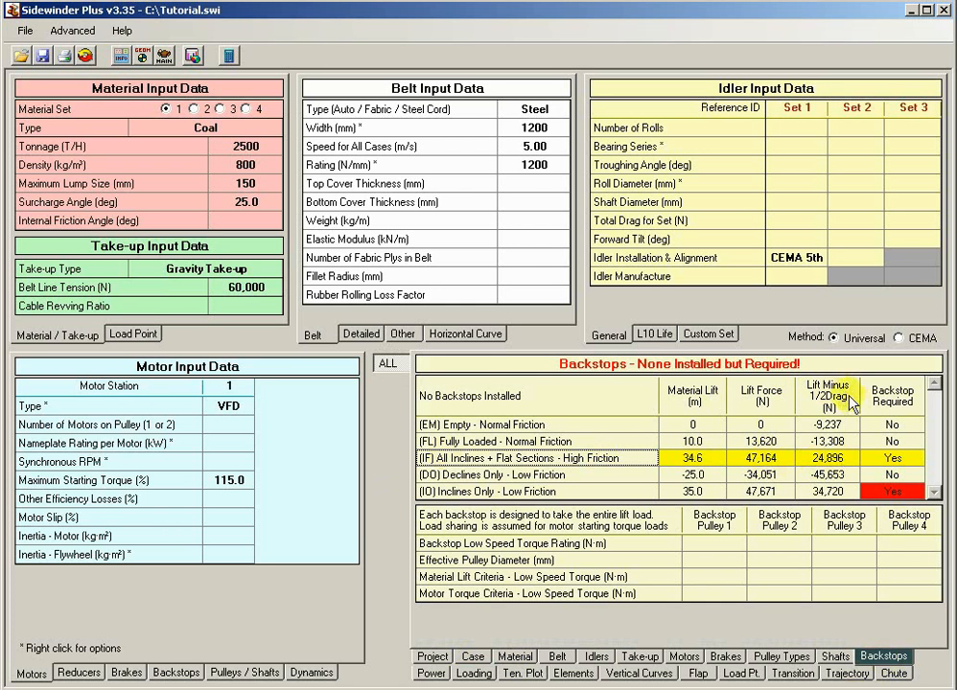
{"action": "left_click", "coordinate": [832, 476]}
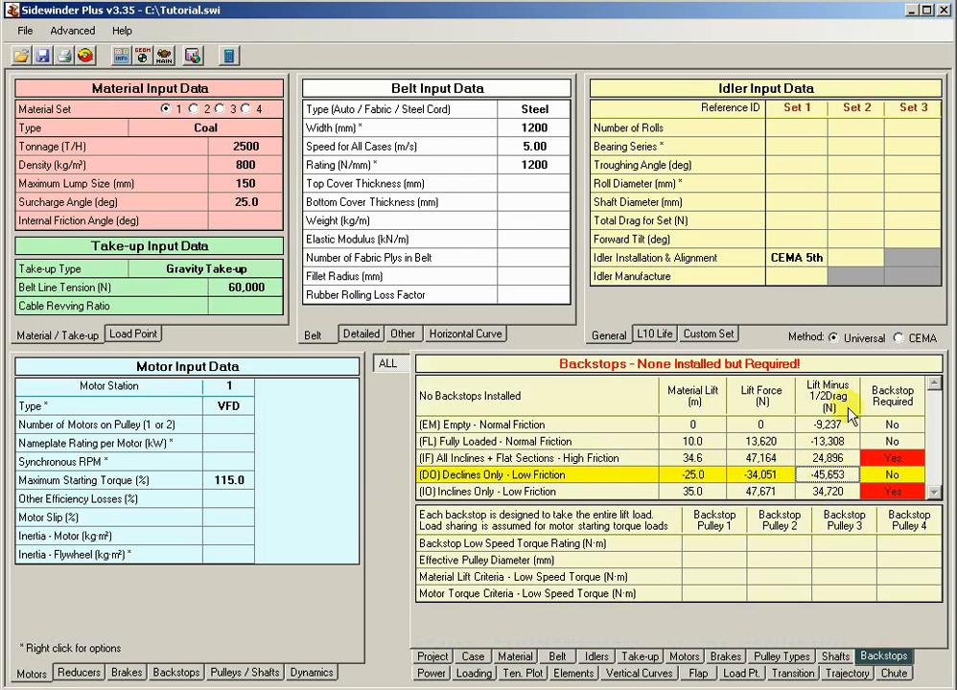
{"action": "left_click", "coordinate": [551, 491]}
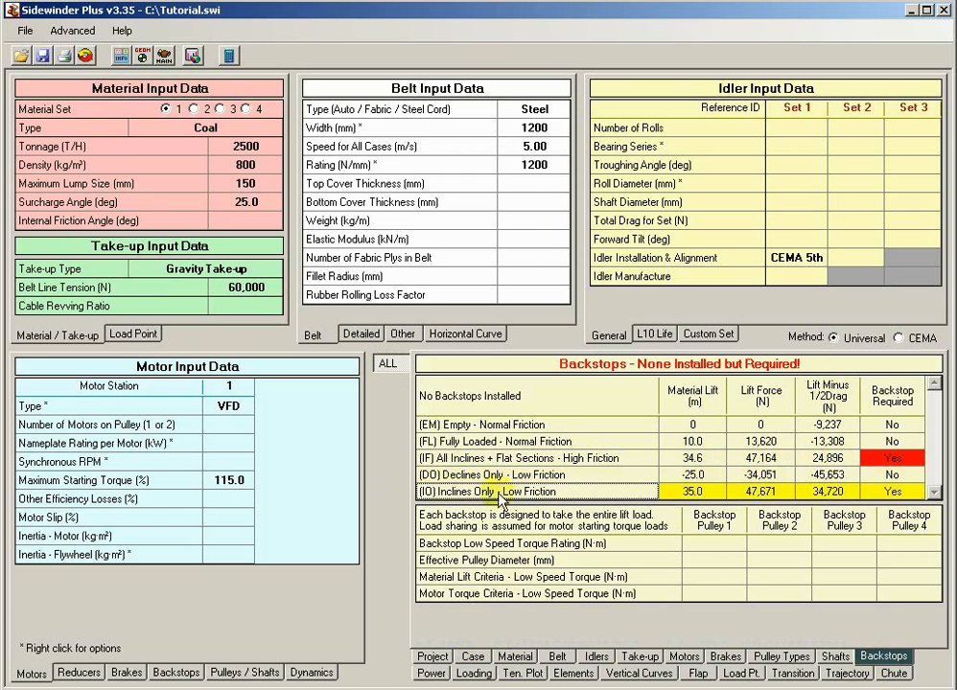
{"action": "left_click", "coordinate": [828, 493]}
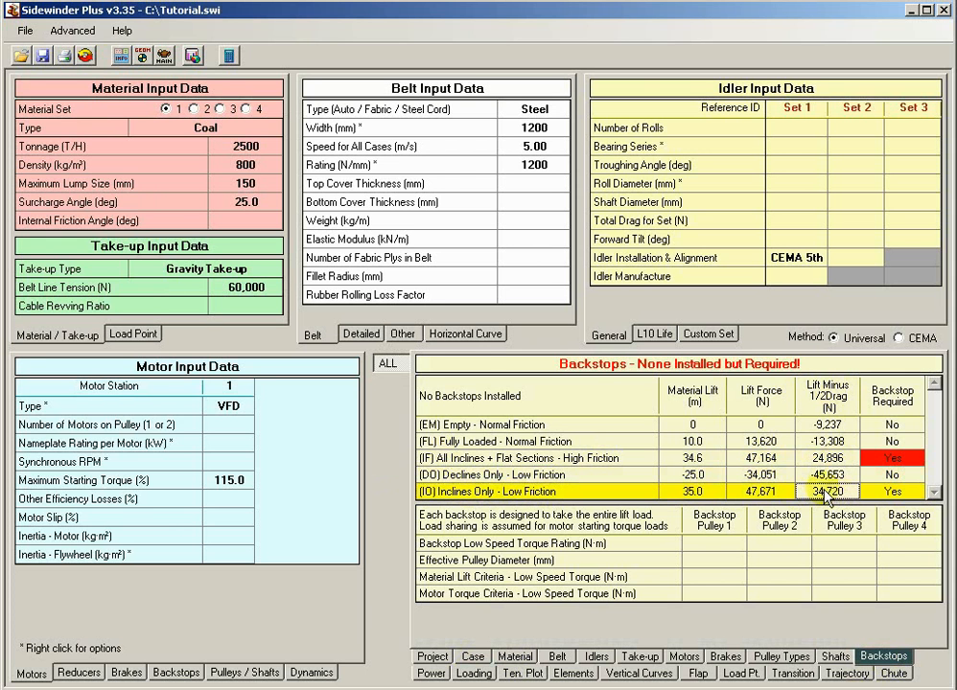
{"action": "left_click", "coordinate": [832, 476]}
{"action": "left_click", "coordinate": [830, 491]}
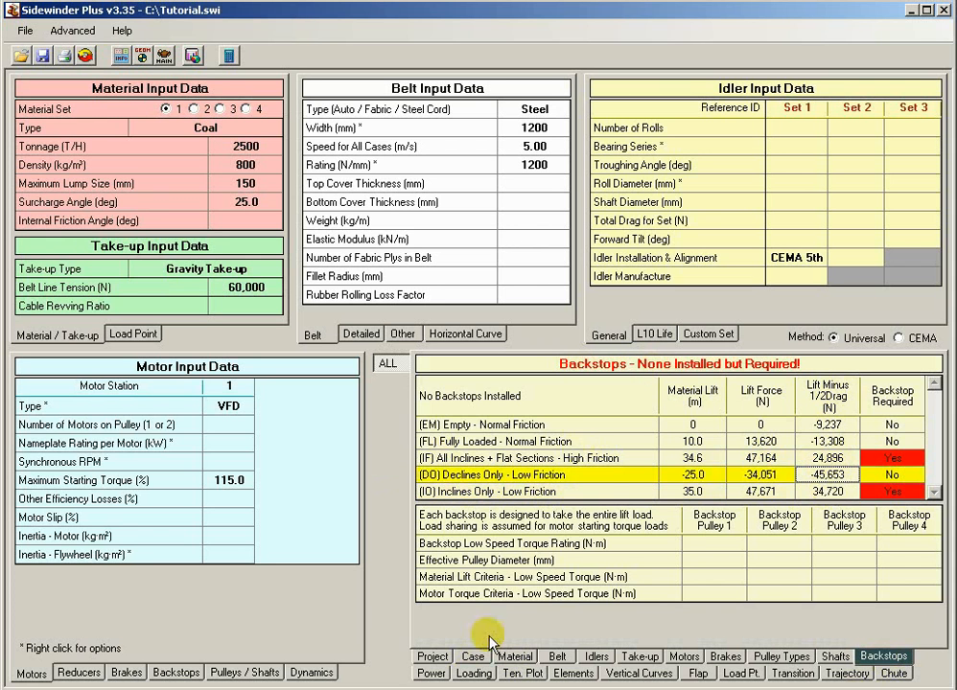
- Add a Custom 1 load case in the row below Inclines Only and assign it nominal friction
{"action": "left_click", "coordinate": [479, 672]}
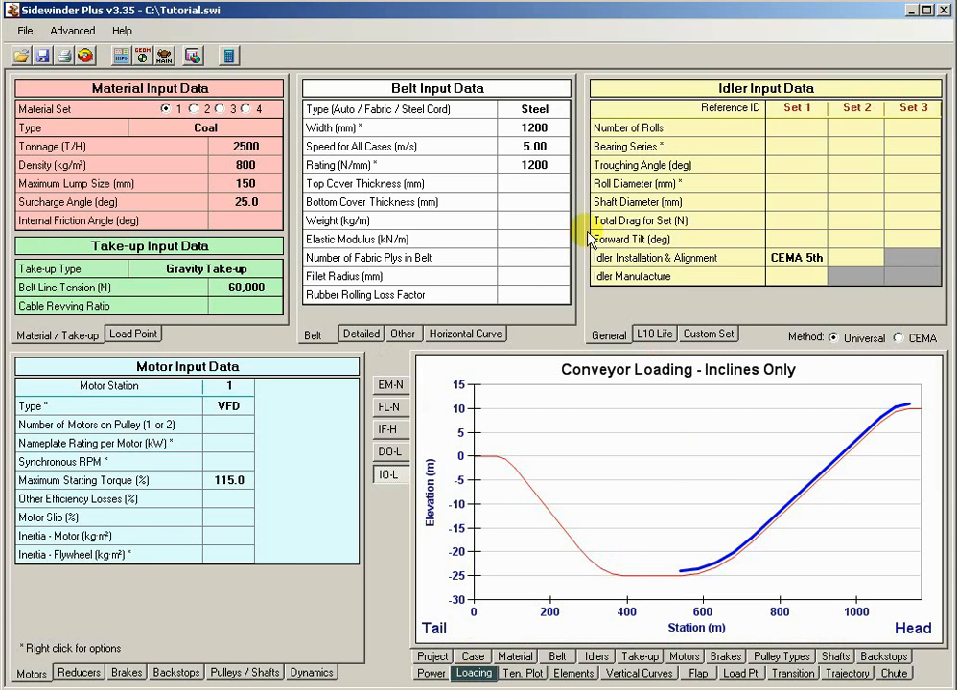
{"action": "left_click", "coordinate": [122, 56]}
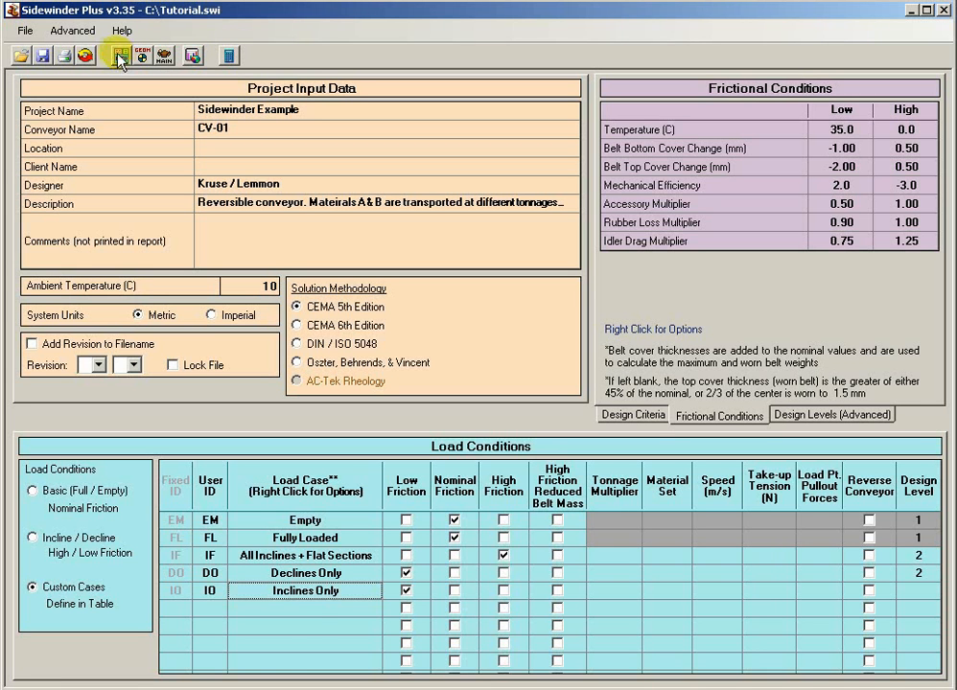
{"action": "left_click", "coordinate": [319, 610]}
{"action": "right_click", "coordinate": [319, 609]}
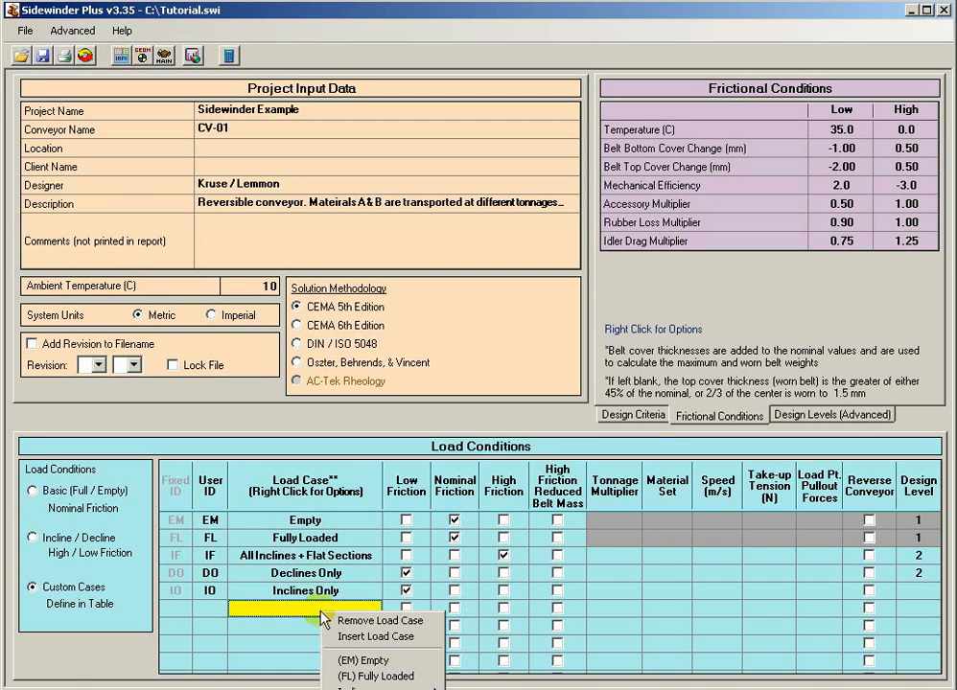
{"action": "left_click", "coordinate": [326, 526]}
{"action": "right_click", "coordinate": [326, 525]}
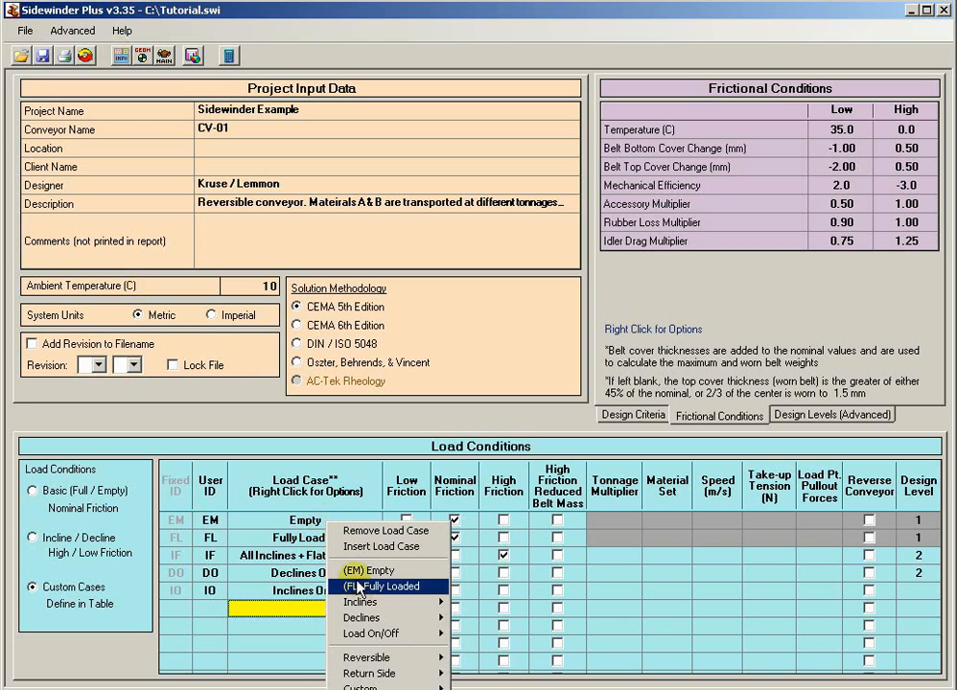
{"action": "mouse_move", "coordinate": [371, 606]}
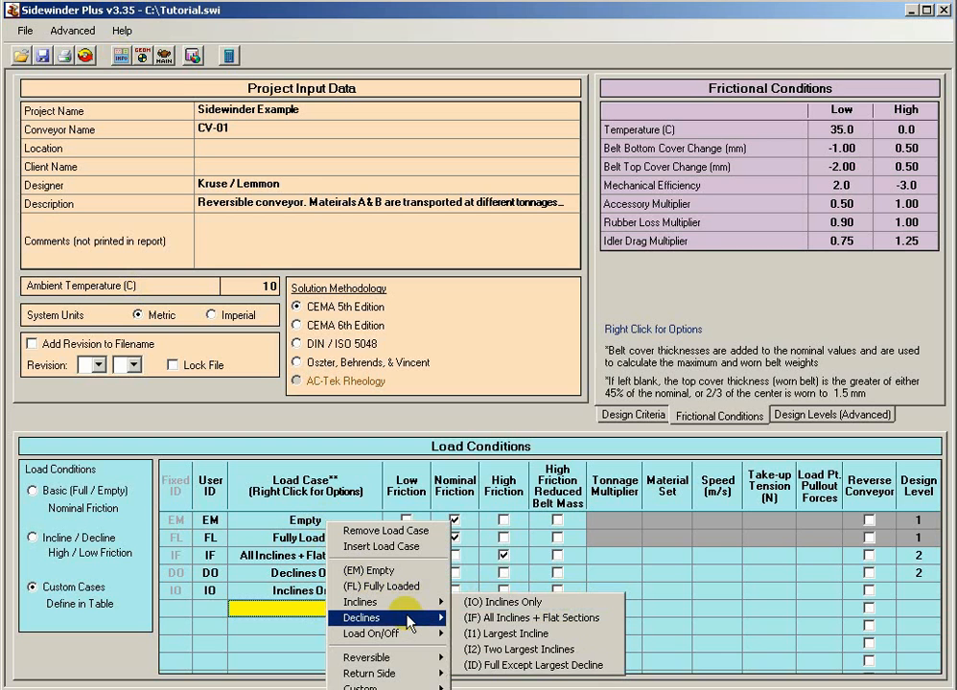
{"action": "mouse_move", "coordinate": [406, 621]}
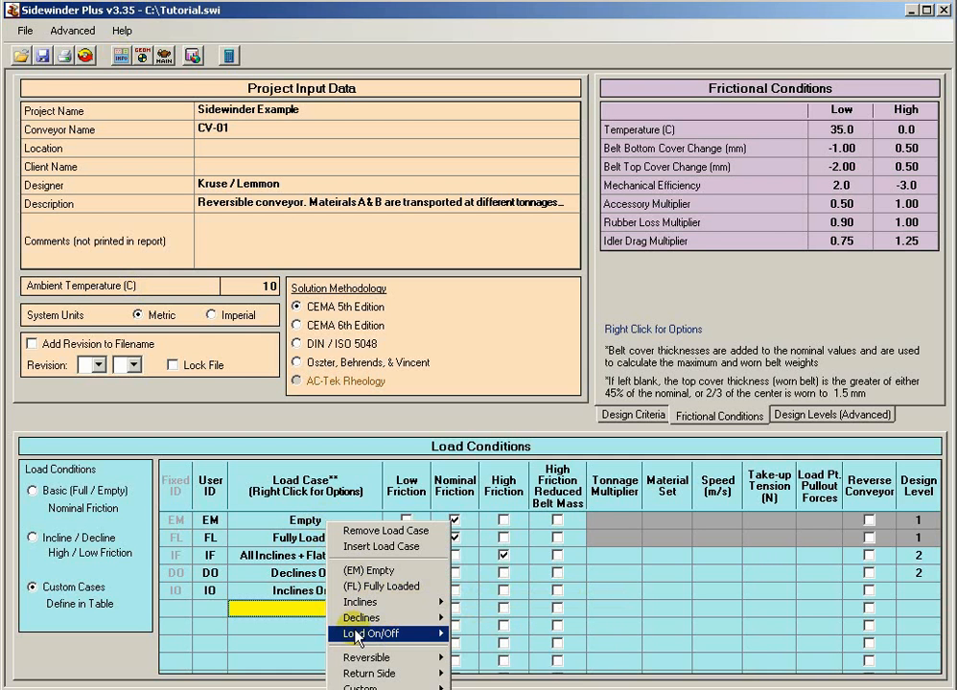
{"action": "mouse_move", "coordinate": [340, 623]}
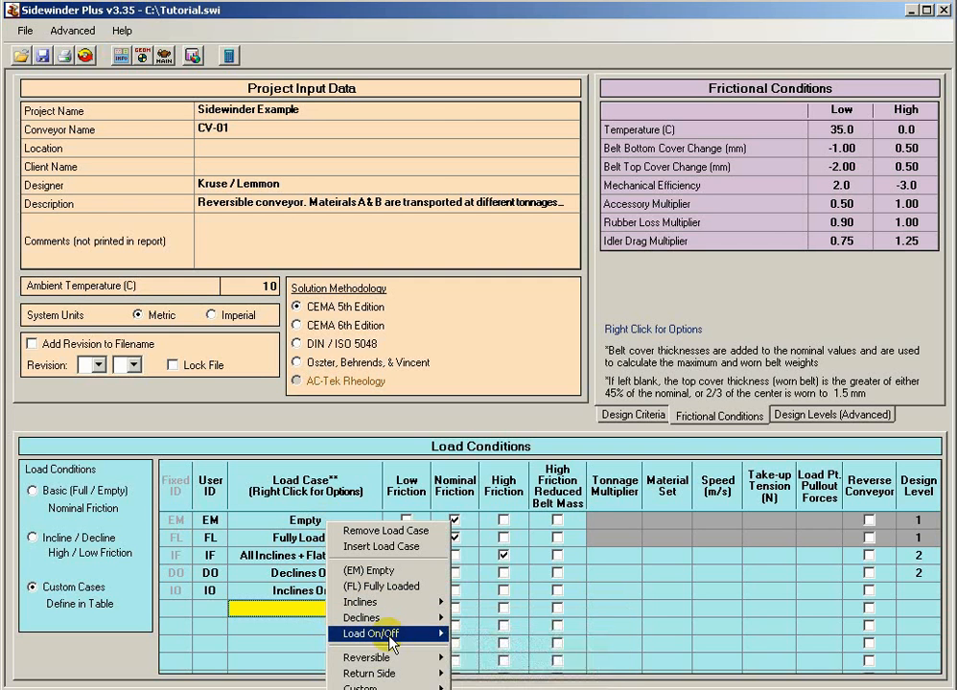
{"action": "mouse_move", "coordinate": [419, 610]}
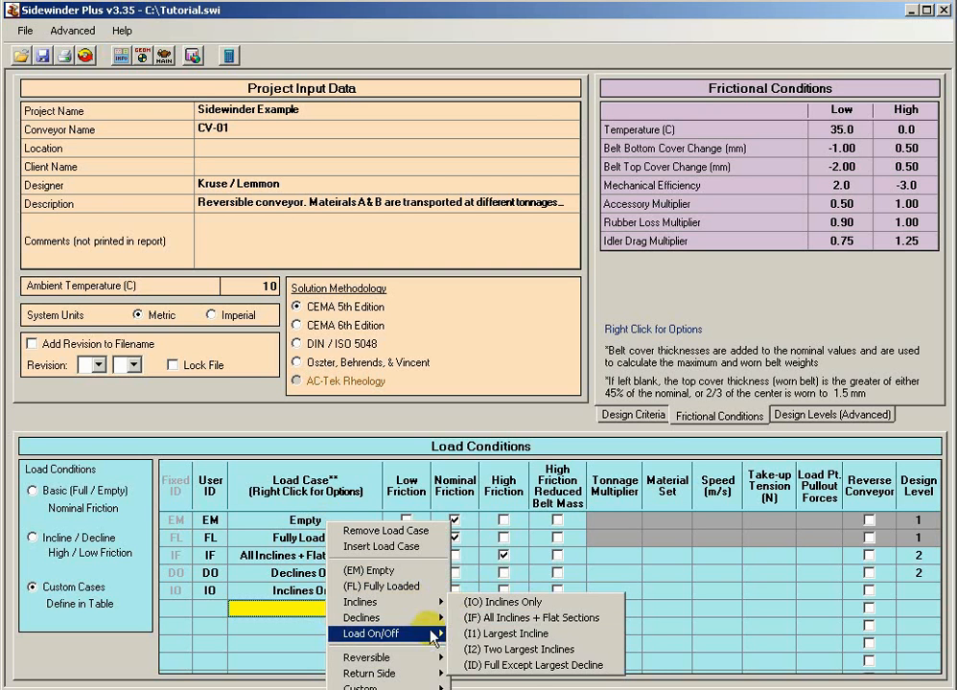
{"action": "mouse_move", "coordinate": [422, 660]}
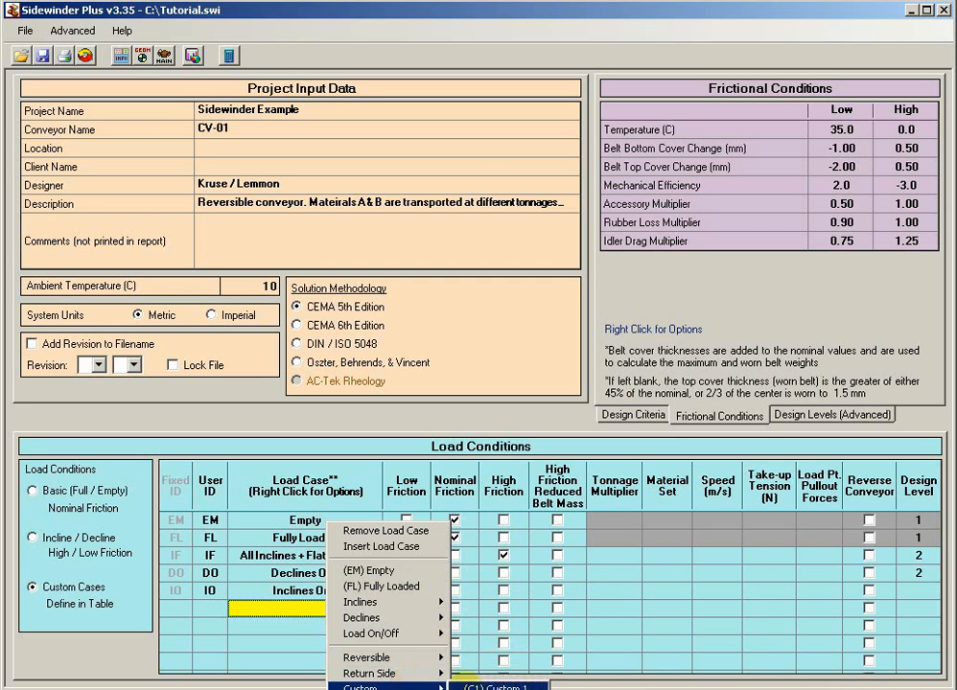
{"action": "left_click", "coordinate": [484, 686]}
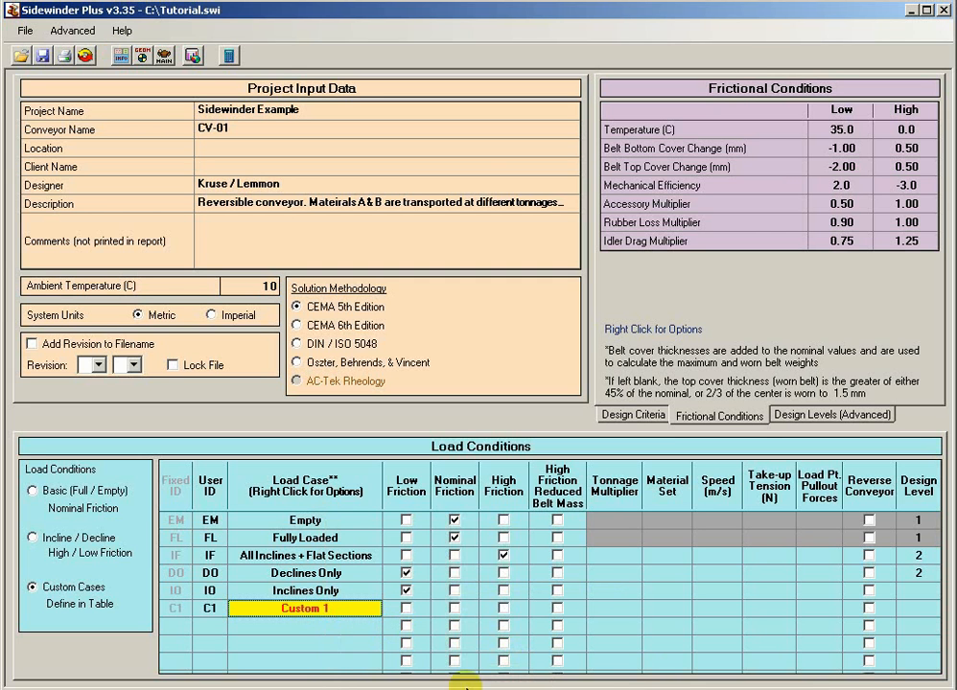
{"action": "left_click", "coordinate": [450, 610]}
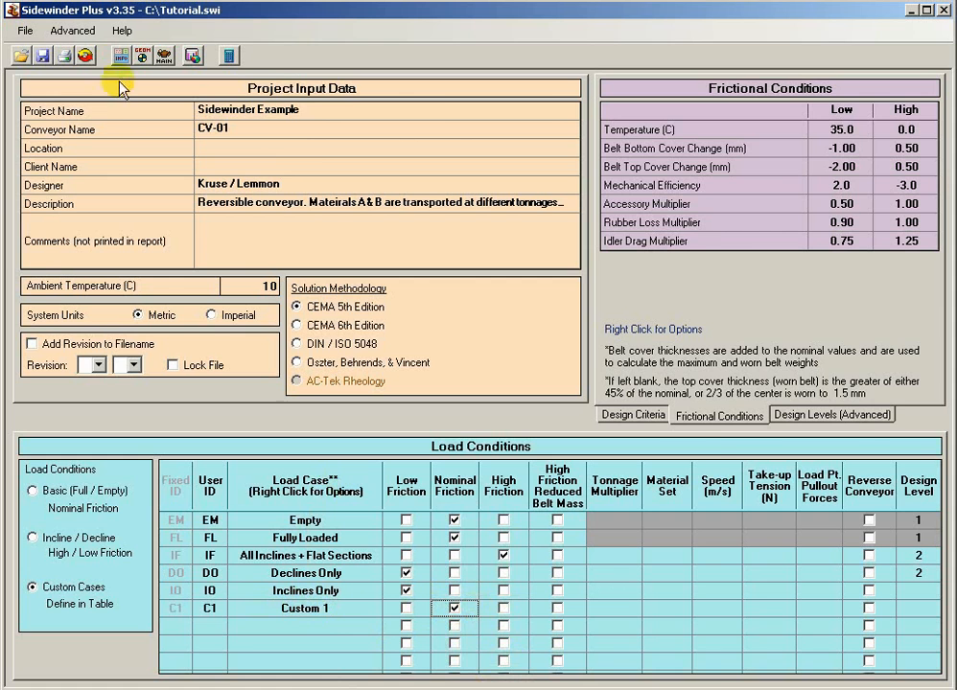
- Open the conveyor profile's element table in the geometry and compare the Full, IO, IF and DO loadings at element 6
{"action": "left_click", "coordinate": [143, 56]}
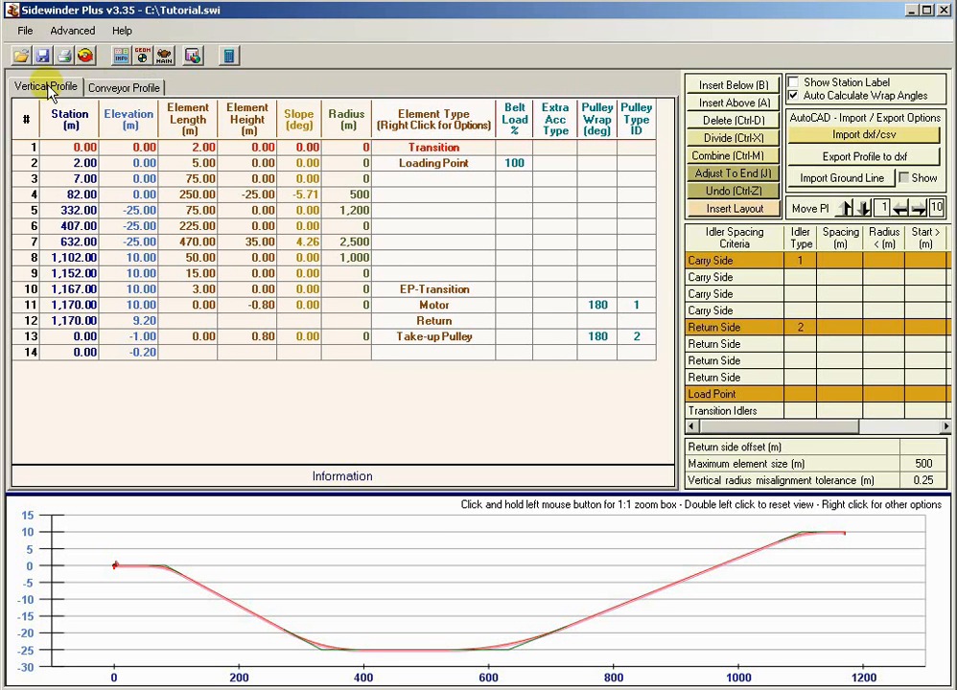
{"action": "left_click", "coordinate": [303, 273]}
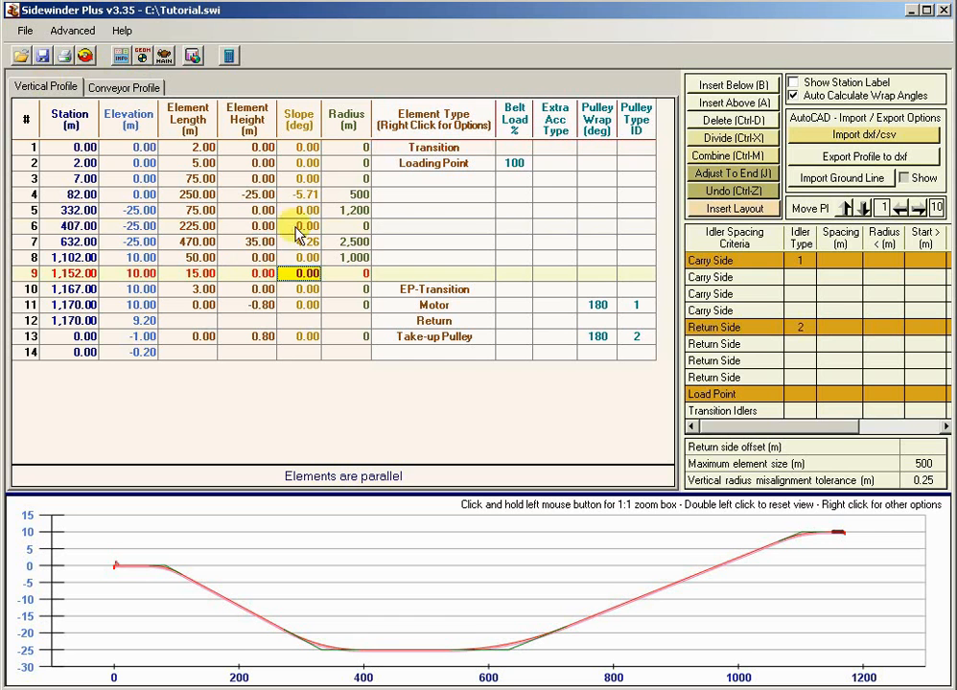
{"action": "left_click", "coordinate": [120, 88]}
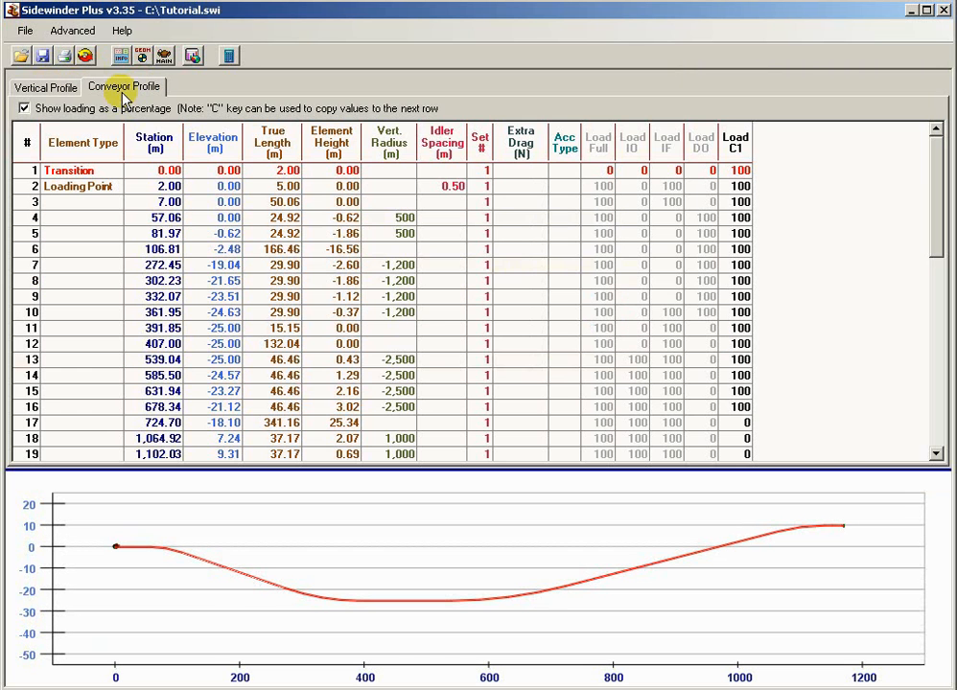
{"action": "left_click", "coordinate": [571, 249]}
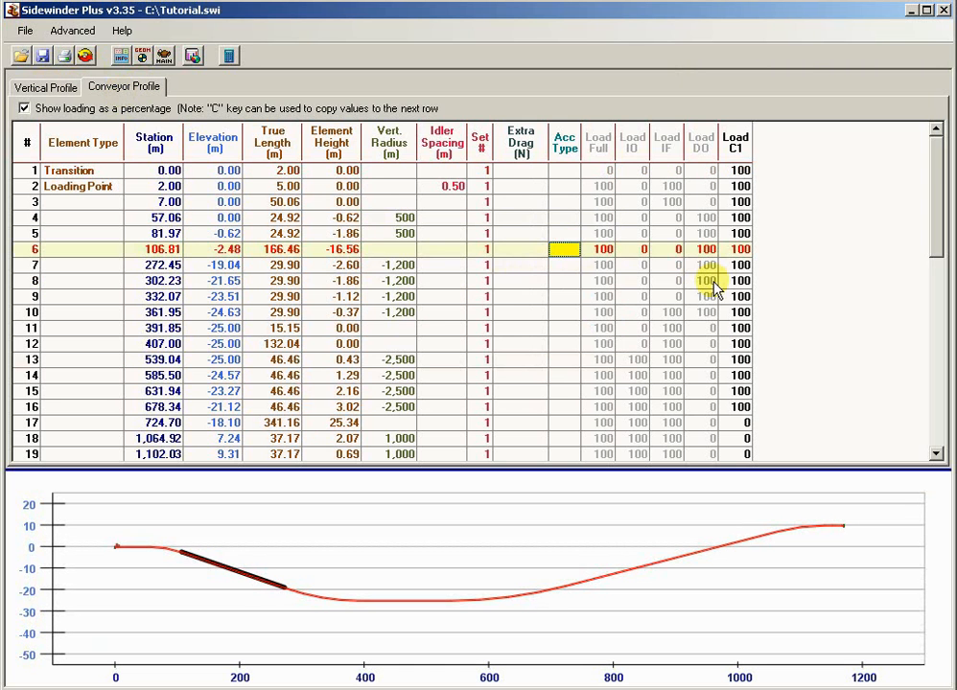
{"action": "key", "text": "Right"}
{"action": "key", "text": "Right"}
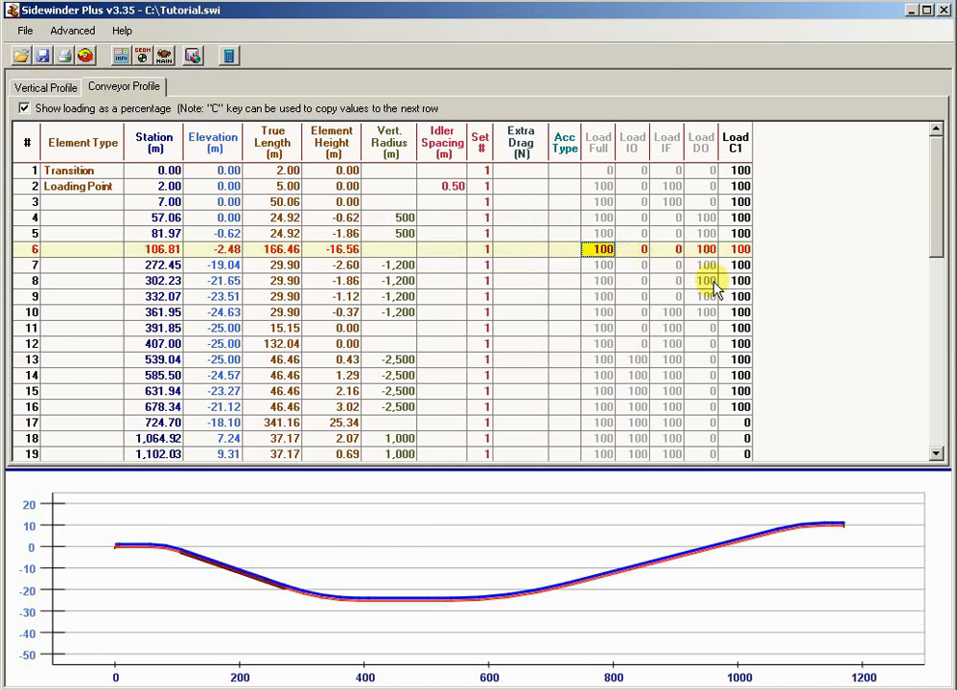
{"action": "key", "text": "Right"}
{"action": "key", "text": "Right"}
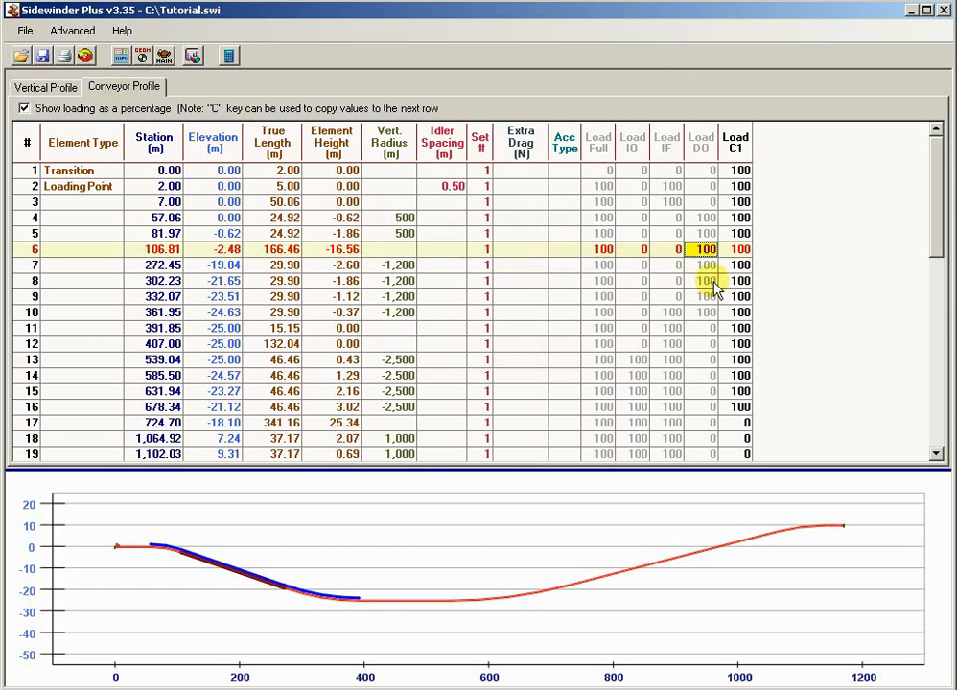
{"action": "key", "text": "Left"}
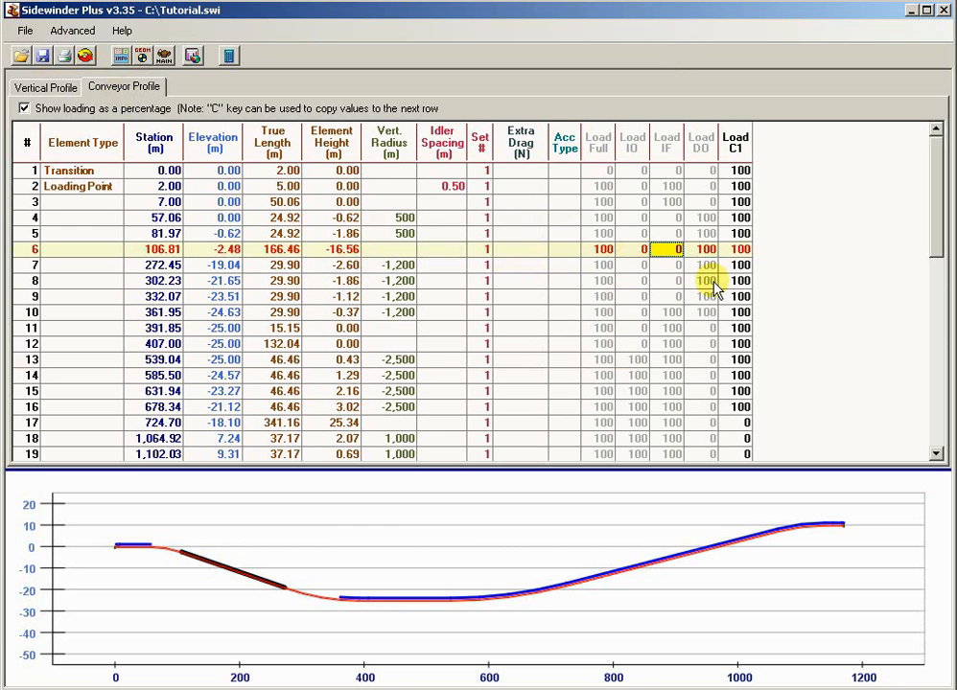
{"action": "key", "text": "Right"}
{"action": "key", "text": "Right"}
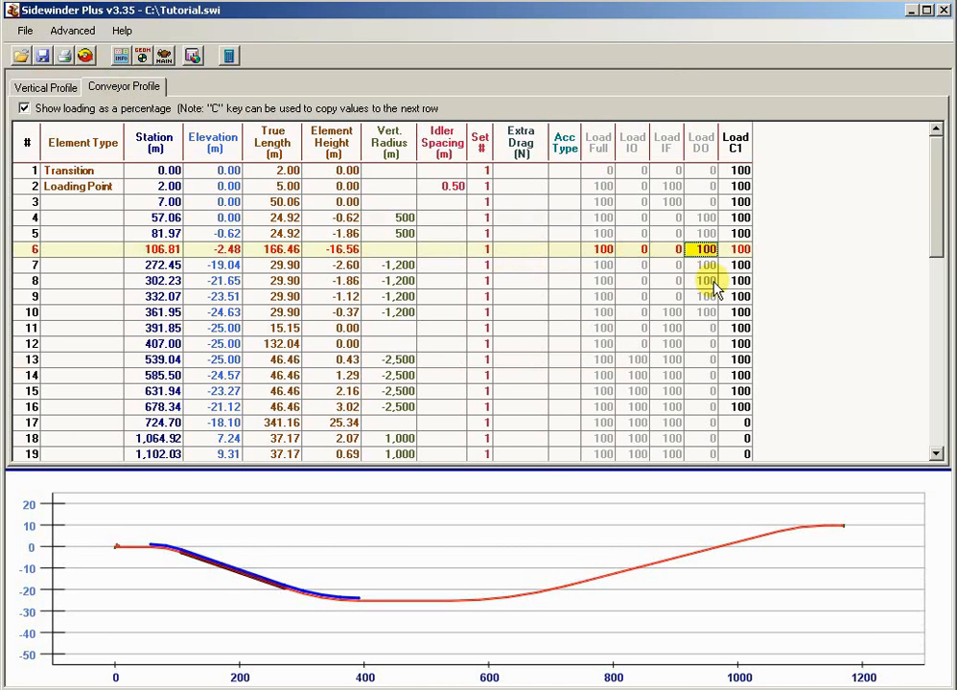
- Examine the Custom 1 (C1) loading percentages for the first six profile elements
{"action": "key", "text": "Up"}
{"action": "key", "text": "Up"}
{"action": "key", "text": "Up"}
{"action": "key", "text": "Up"}
{"action": "key", "text": "Up"}
{"action": "key", "text": "Down"}
{"action": "key", "text": "Down"}
{"action": "key", "text": "Down"}
{"action": "key", "text": "Down"}
{"action": "key", "text": "Down"}
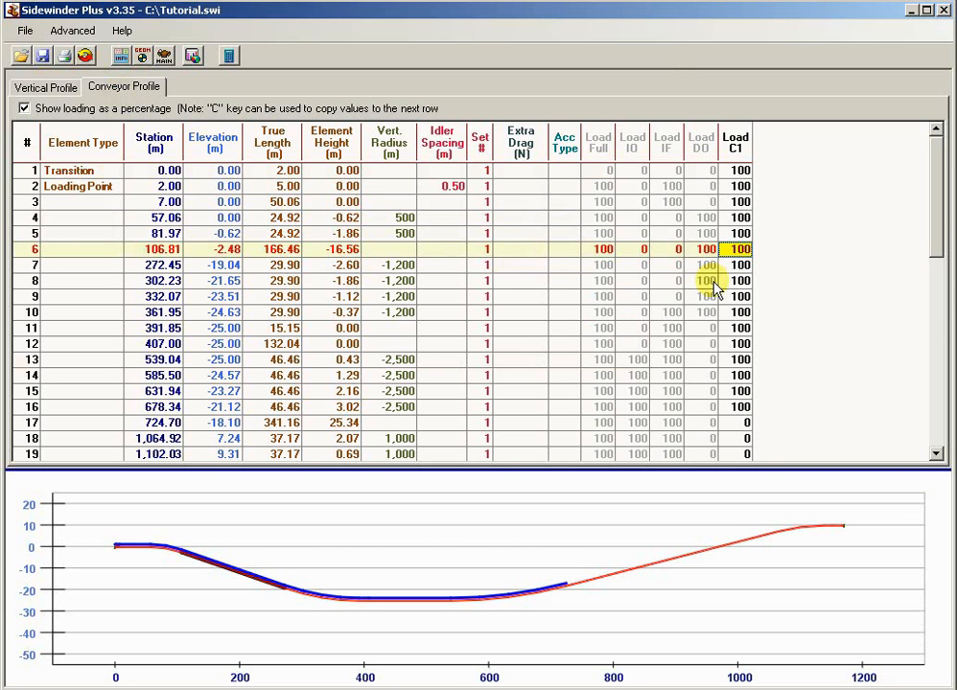
- Set the Custom 1 (C1) loading of elements 5 and 6 to 0 %
{"action": "left_click", "coordinate": [674, 343]}
{"action": "left_click", "coordinate": [673, 296]}
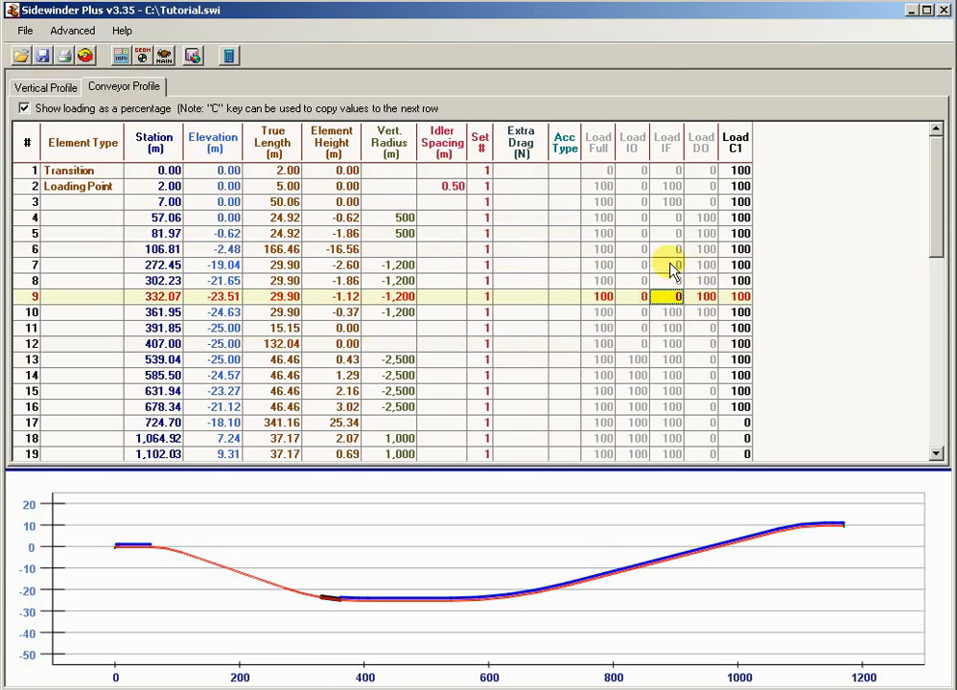
{"action": "left_click", "coordinate": [743, 249]}
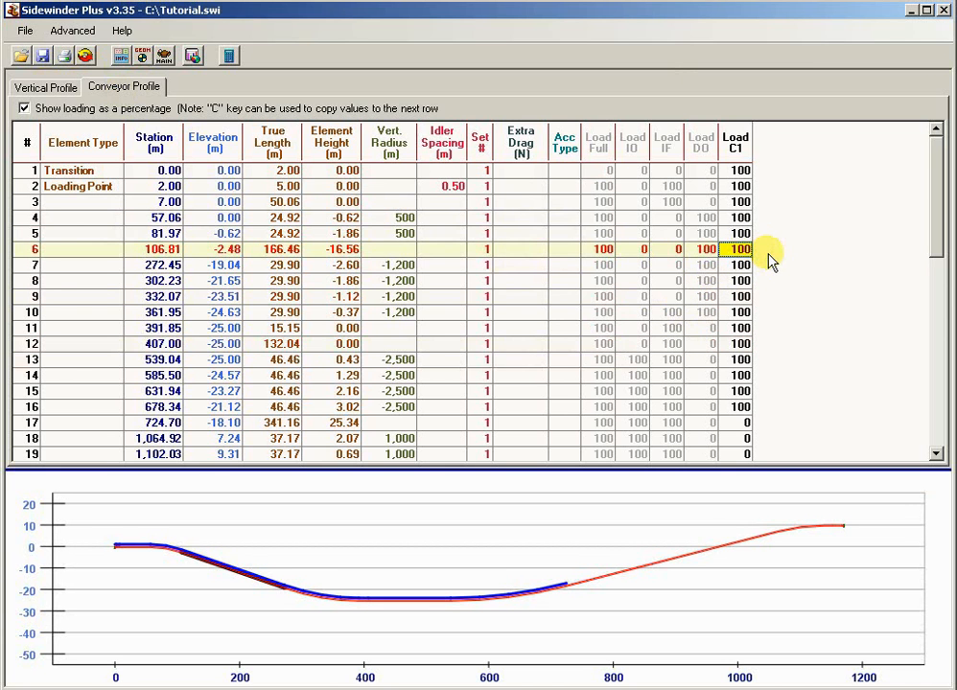
{"action": "type", "text": "0"}
{"action": "key", "text": "Up"}
{"action": "type", "text": "0"}
{"action": "key", "text": "Up"}
- Set the Custom 1 (C1) loading of elements 7 through 12 to 0 %
{"action": "key", "text": "Down"}
{"action": "key", "text": "Down"}
{"action": "key", "text": "Down"}
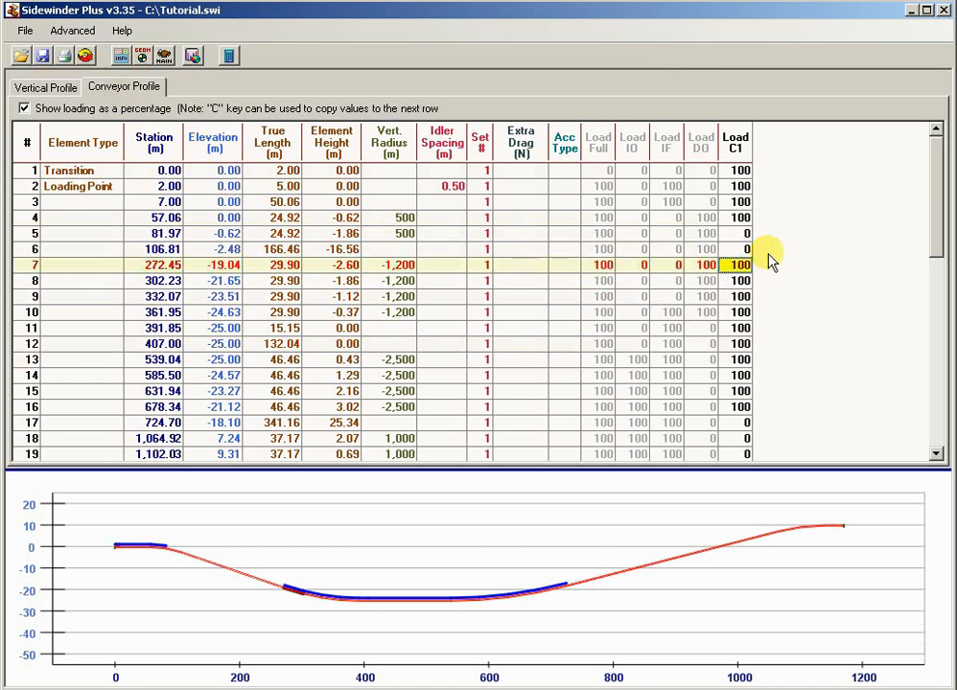
{"action": "key", "text": "0"}
{"action": "key", "text": "Down"}
{"action": "type", "text": "0"}
{"action": "key", "text": "Down"}
{"action": "type", "text": "0"}
{"action": "key", "text": "Down"}
{"action": "type", "text": "0"}
{"action": "key", "text": "Down"}
{"action": "type", "text": "0"}
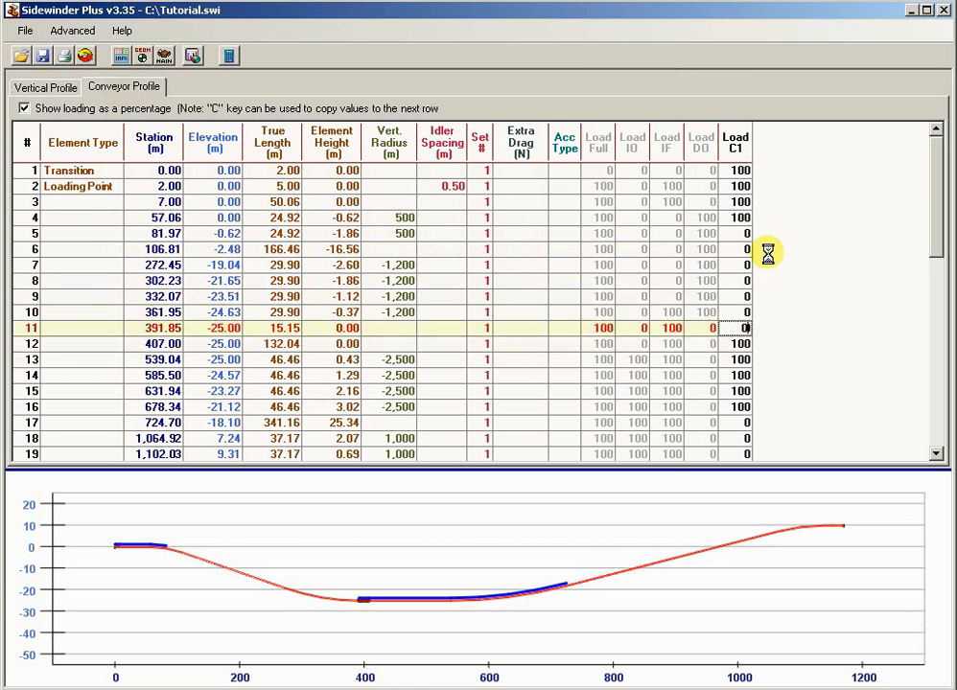
{"action": "key", "text": "Down"}
- Set the C1 loading of element 7 to 50 % and copy it down through element 11
{"action": "key", "text": "Up"}
{"action": "key", "text": "Up"}
{"action": "key", "text": "Up"}
{"action": "key", "text": "Up"}
{"action": "key", "text": "Up"}
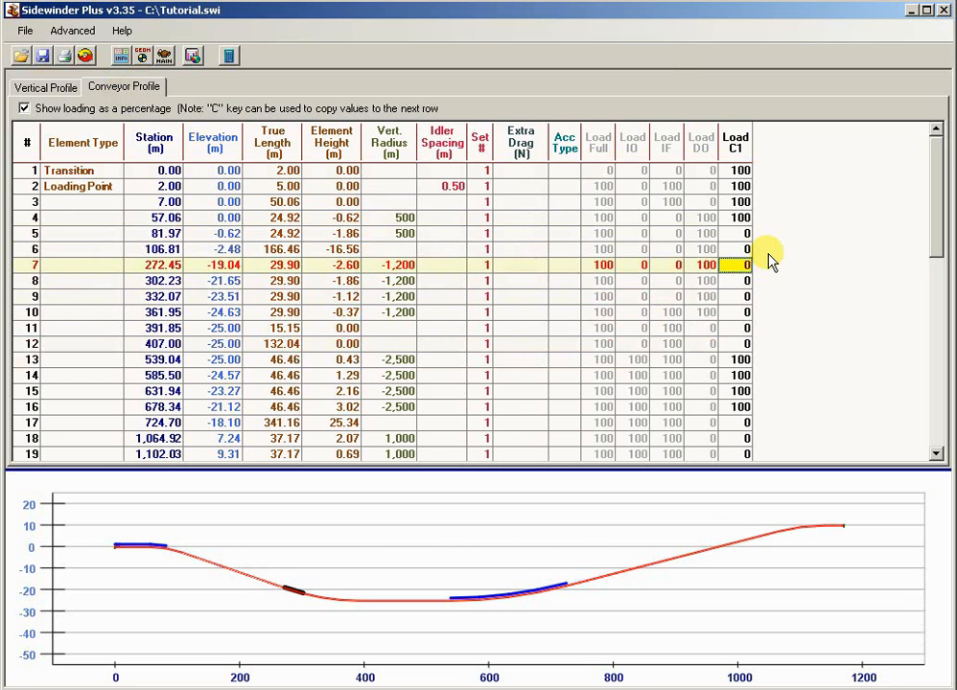
{"action": "type", "text": "50cc"}
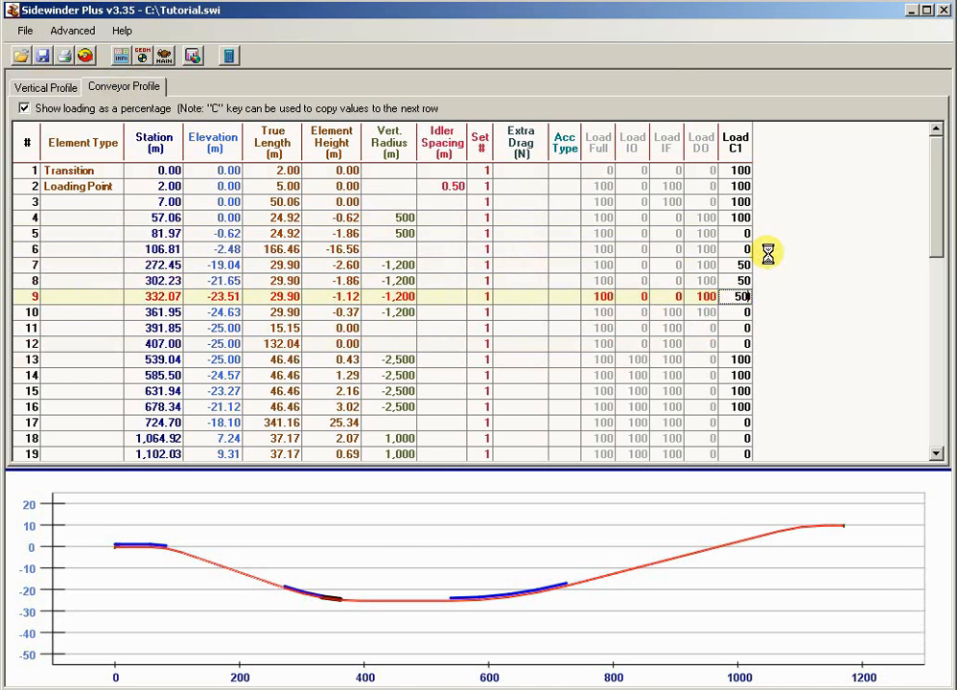
{"action": "type", "text": "cc"}
- Set the C1 loading of elements 7 and 8 to 10 %
{"action": "key", "text": "Up"}
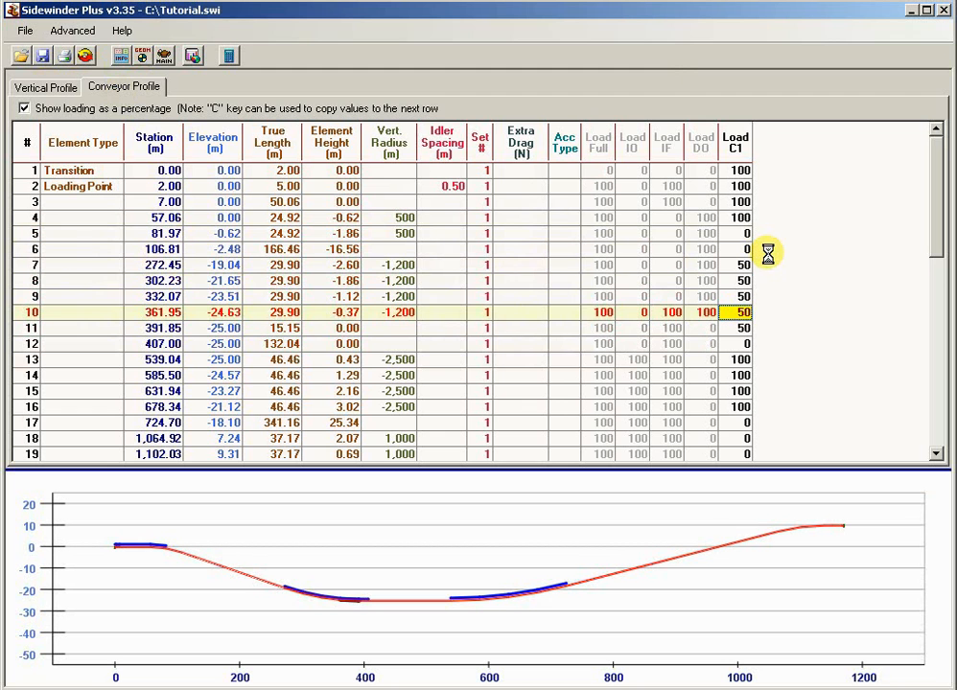
{"action": "key", "text": "Up"}
{"action": "key", "text": "Up"}
{"action": "key", "text": "Up"}
{"action": "type", "text": "10"}
{"action": "key", "text": "Return"}
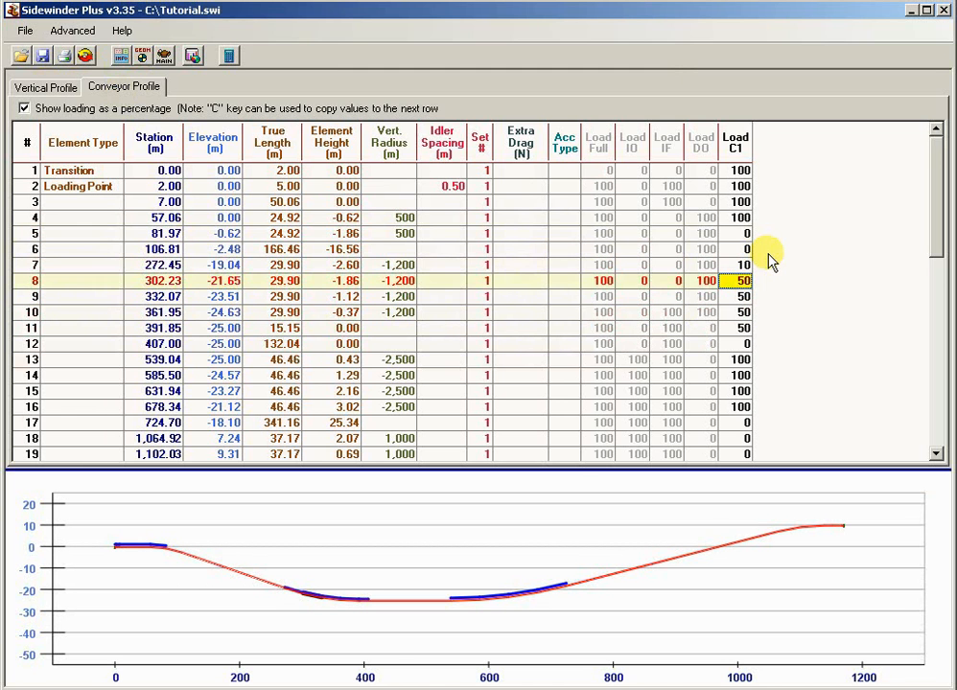
{"action": "type", "text": "1"}
{"action": "key", "text": "Return"}
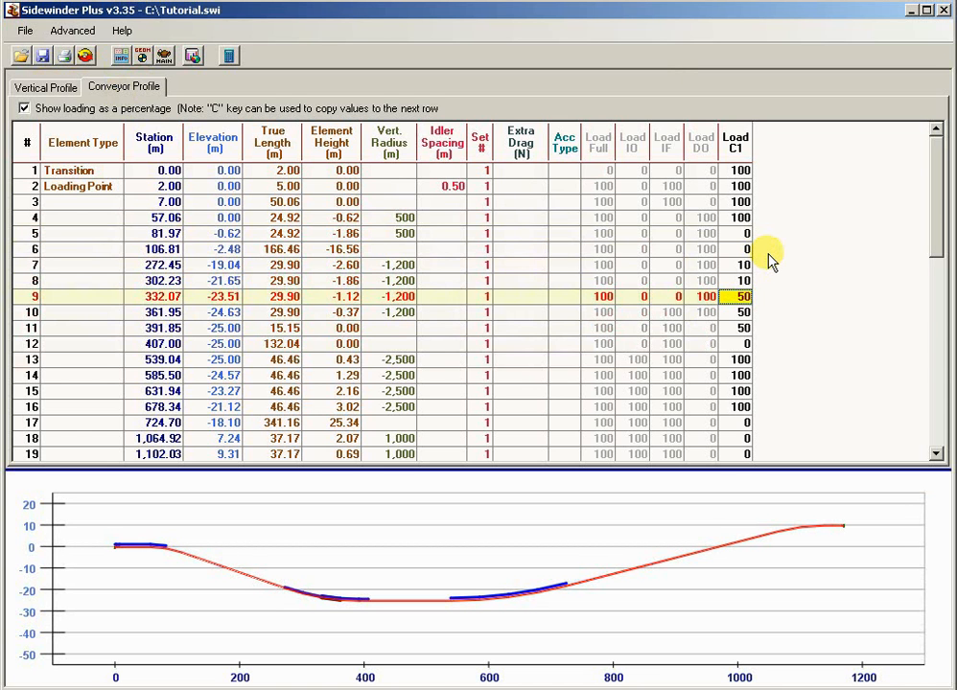
- Display the conveyor loading plot for the Custom 1 case
{"action": "left_click", "coordinate": [230, 57]}
{"action": "left_click", "coordinate": [390, 496]}
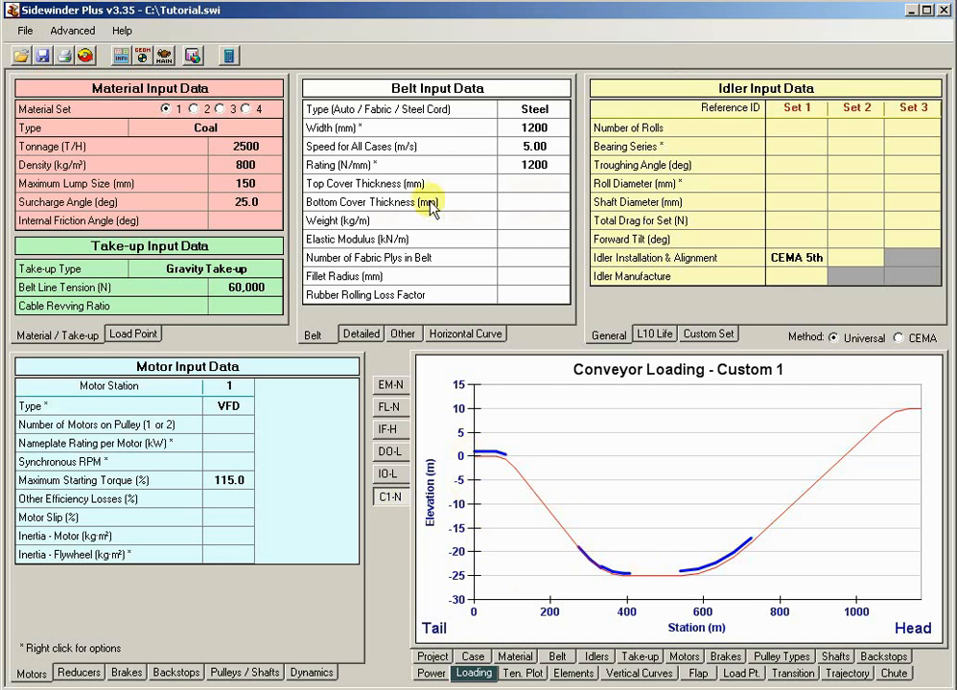
- Replace the Custom 1 load case with Fully Loaded and give it a tonnage multiplier of 1.20
{"action": "left_click", "coordinate": [121, 56]}
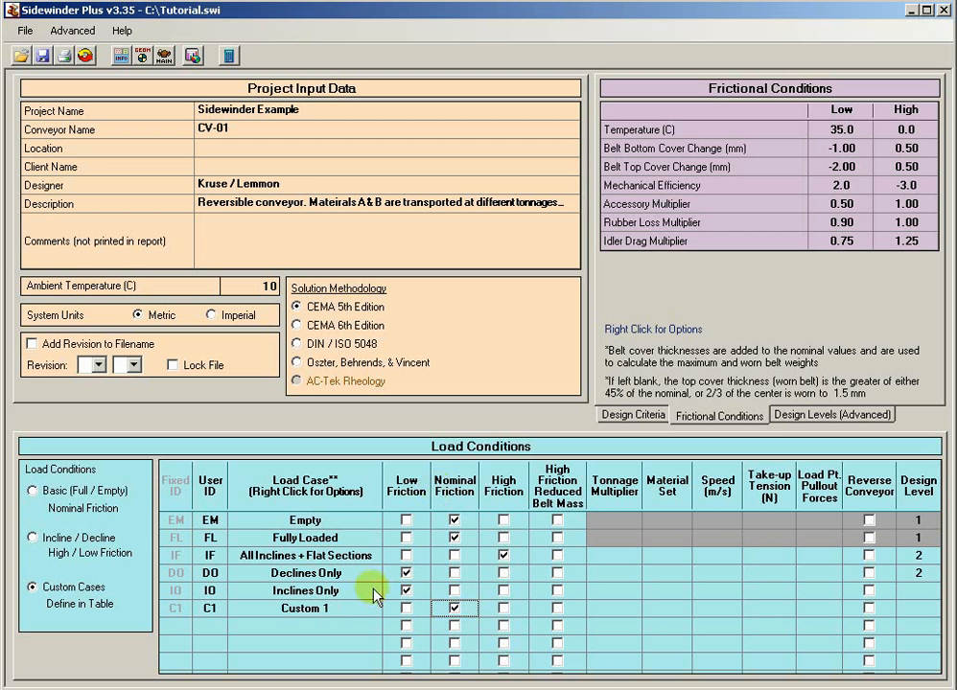
{"action": "left_click", "coordinate": [338, 609]}
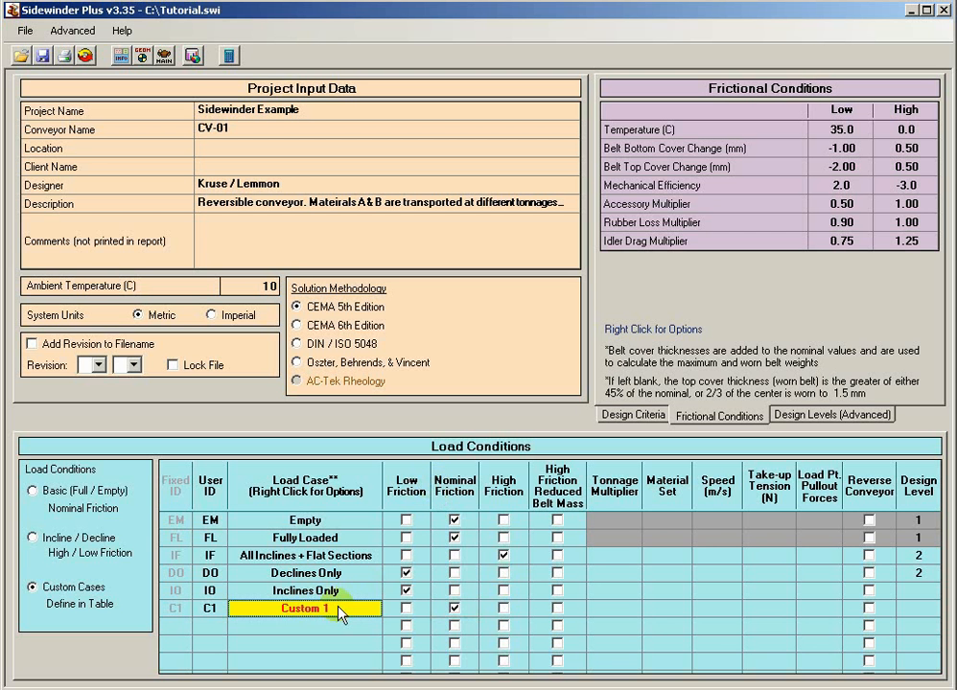
{"action": "right_click", "coordinate": [340, 611]}
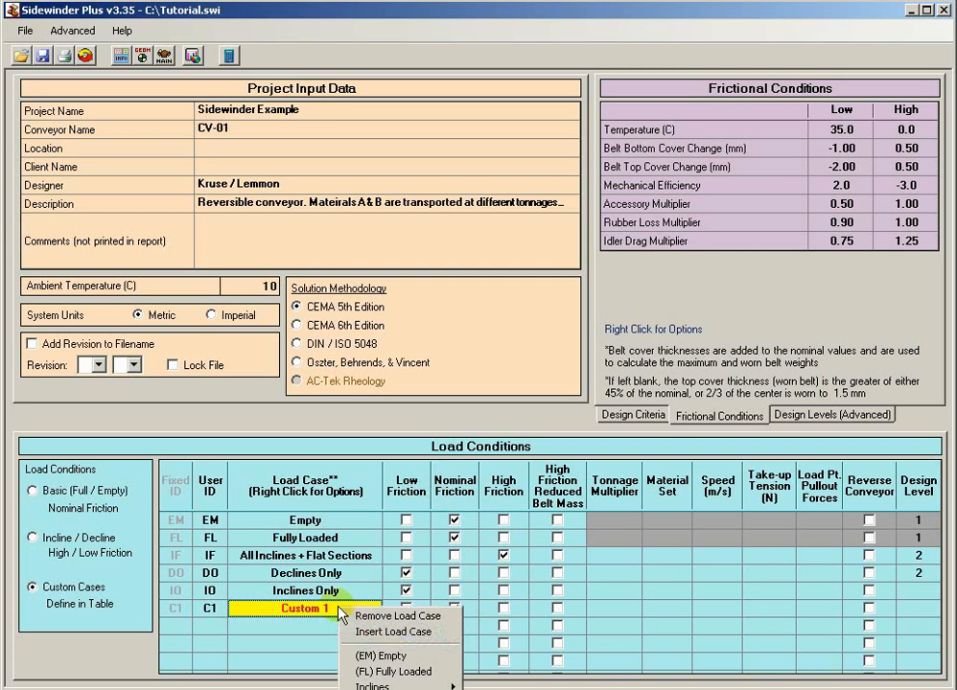
{"action": "left_click", "coordinate": [410, 671]}
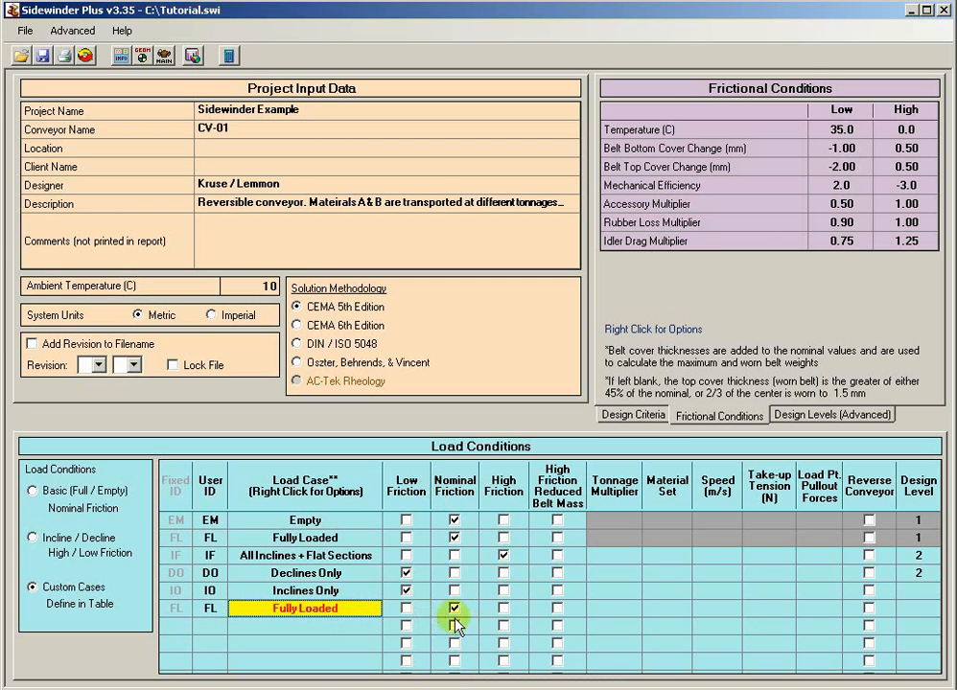
{"action": "left_click", "coordinate": [599, 609]}
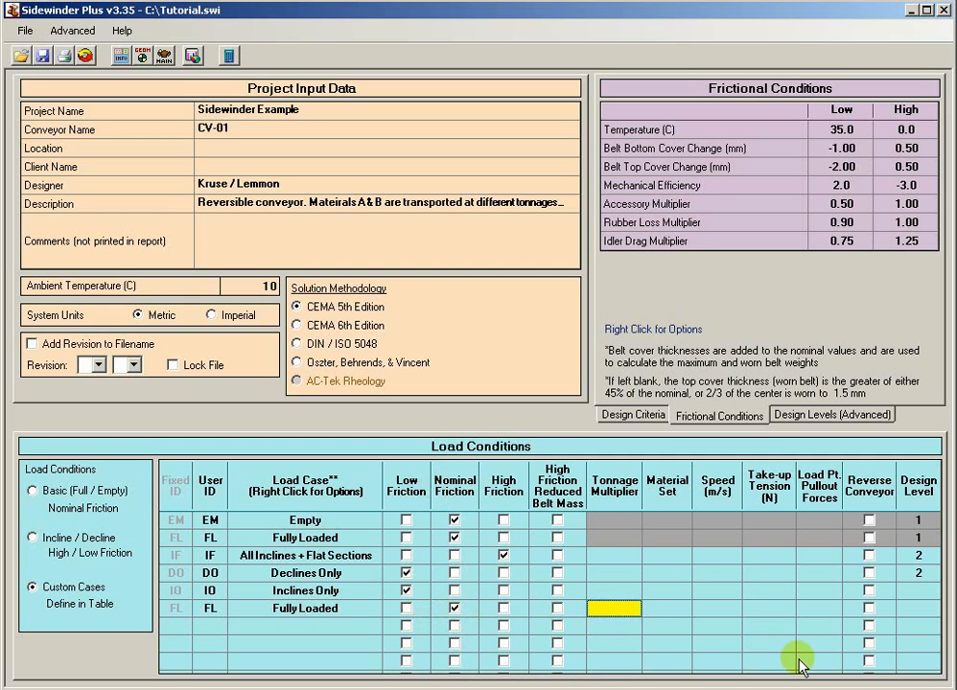
{"action": "type", "text": "1.20"}
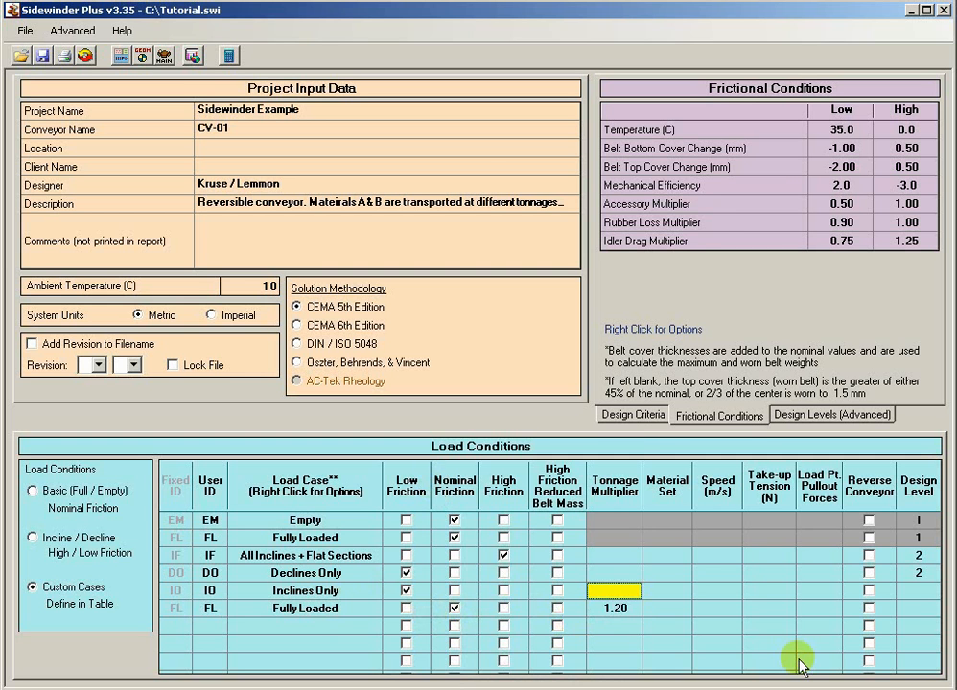
{"action": "key", "text": "Return"}
{"action": "key", "text": "Left"}
{"action": "key", "text": "Left"}
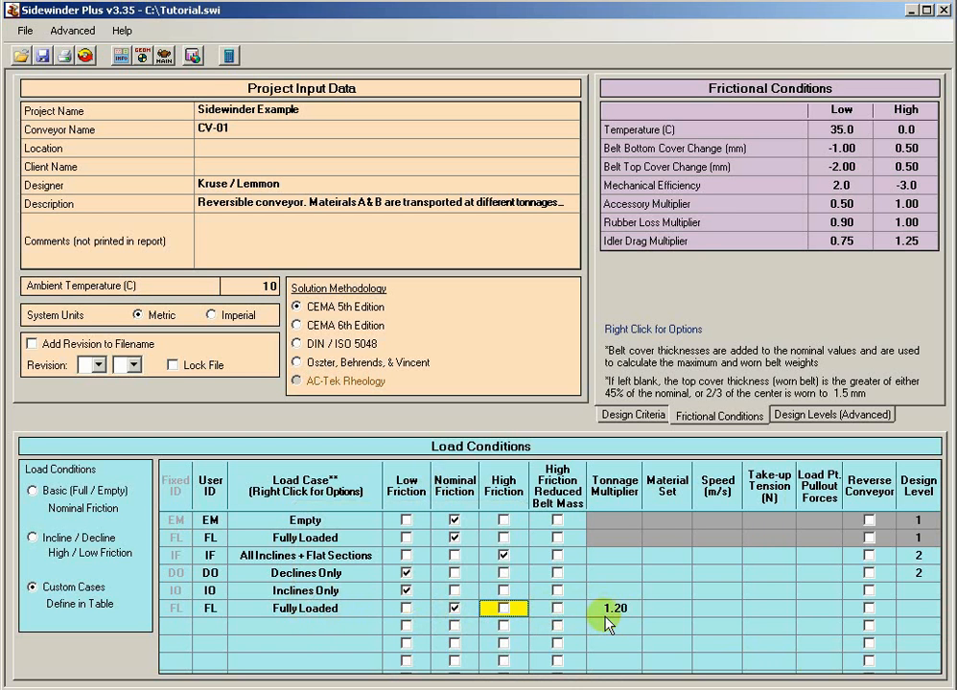
- Add an Inclines Only case below the second Fully Loaded case, with a 1.20 tonnage multiplier and nominal friction
{"action": "left_click", "coordinate": [297, 625]}
{"action": "right_click", "coordinate": [297, 625]}
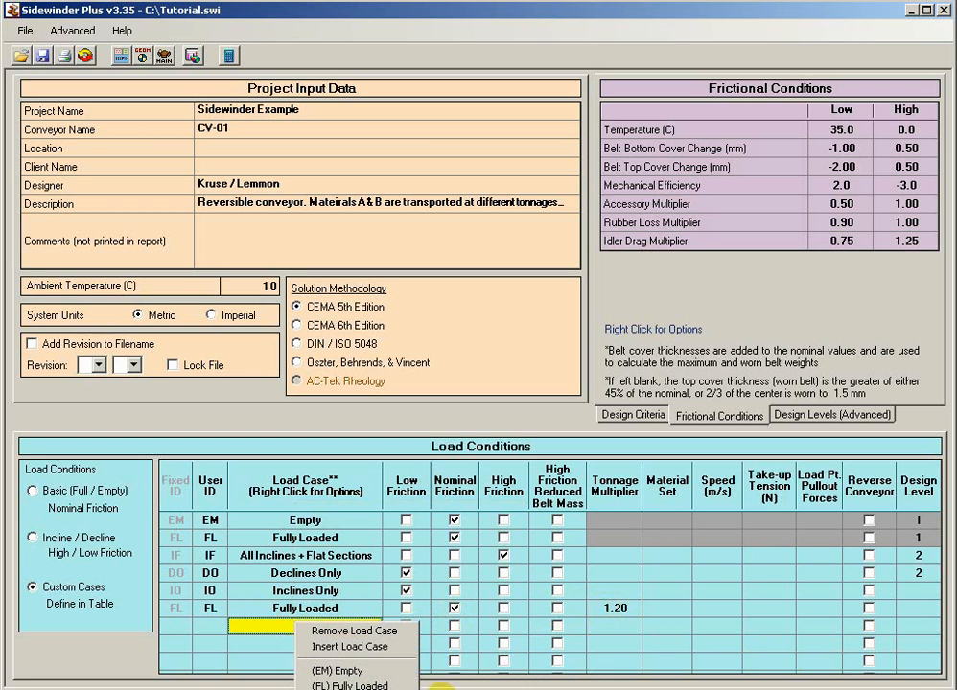
{"action": "left_click", "coordinate": [412, 687]}
{"action": "left_click", "coordinate": [602, 633]}
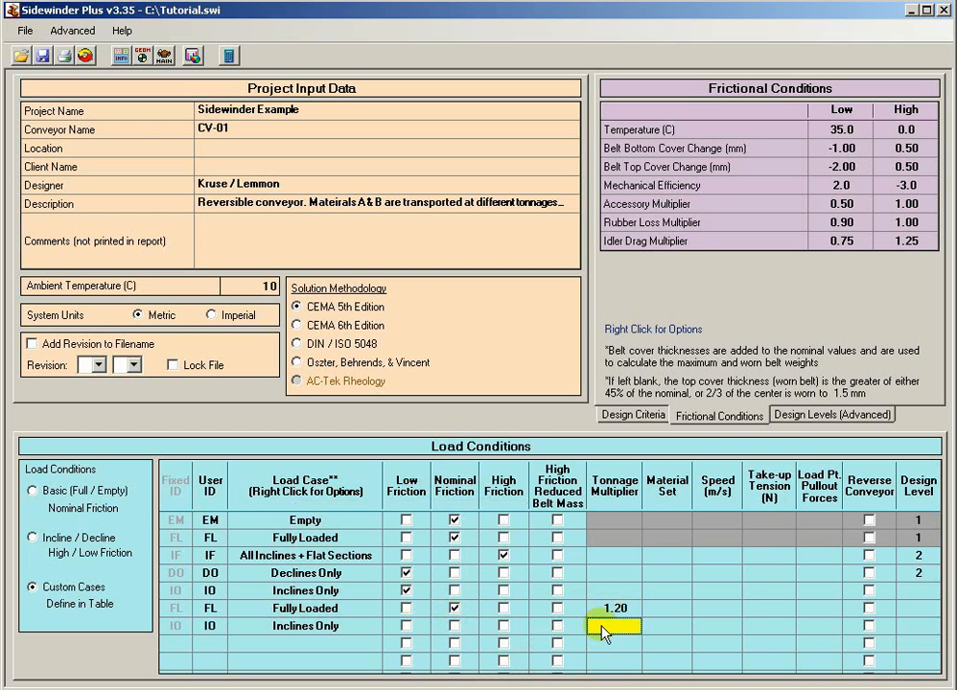
{"action": "type", "text": "1.2"}
{"action": "left_click", "coordinate": [613, 591]}
{"action": "left_click", "coordinate": [454, 627]}
- Examine the case summary of the nominal-friction Inclines Only case, especially tonnage, motor demand and take-up tension
{"action": "left_click", "coordinate": [171, 56]}
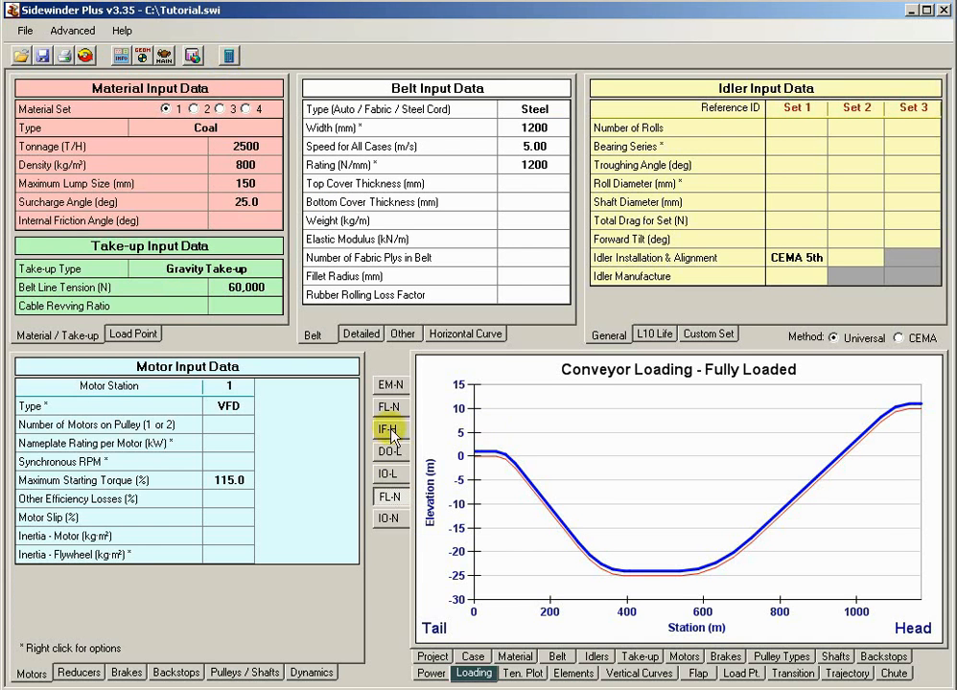
{"action": "left_click", "coordinate": [389, 518]}
{"action": "left_click", "coordinate": [476, 659]}
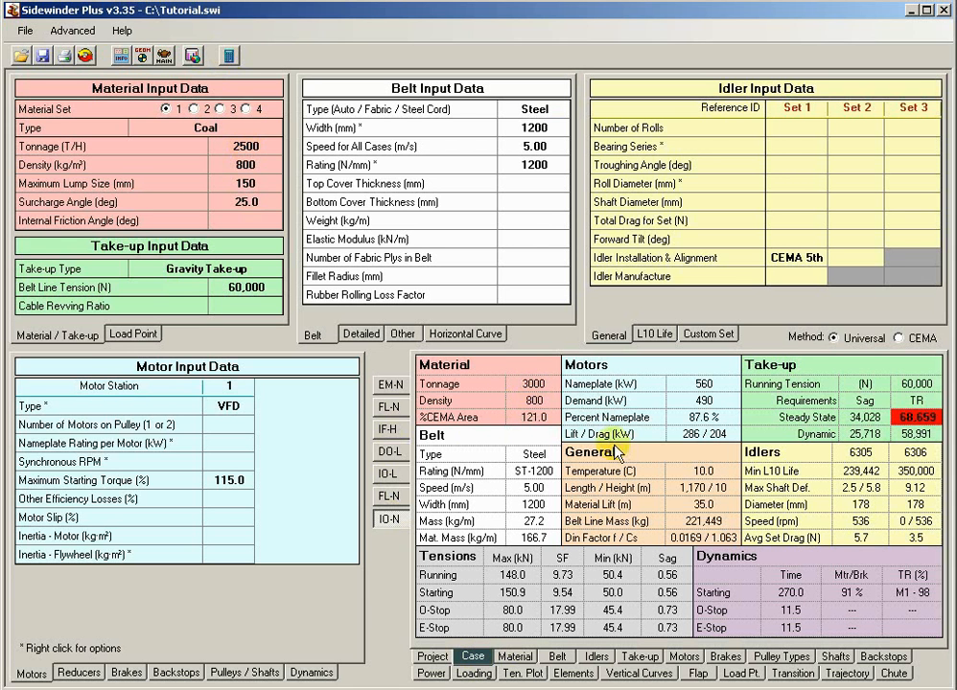
{"action": "left_click", "coordinate": [143, 56]}
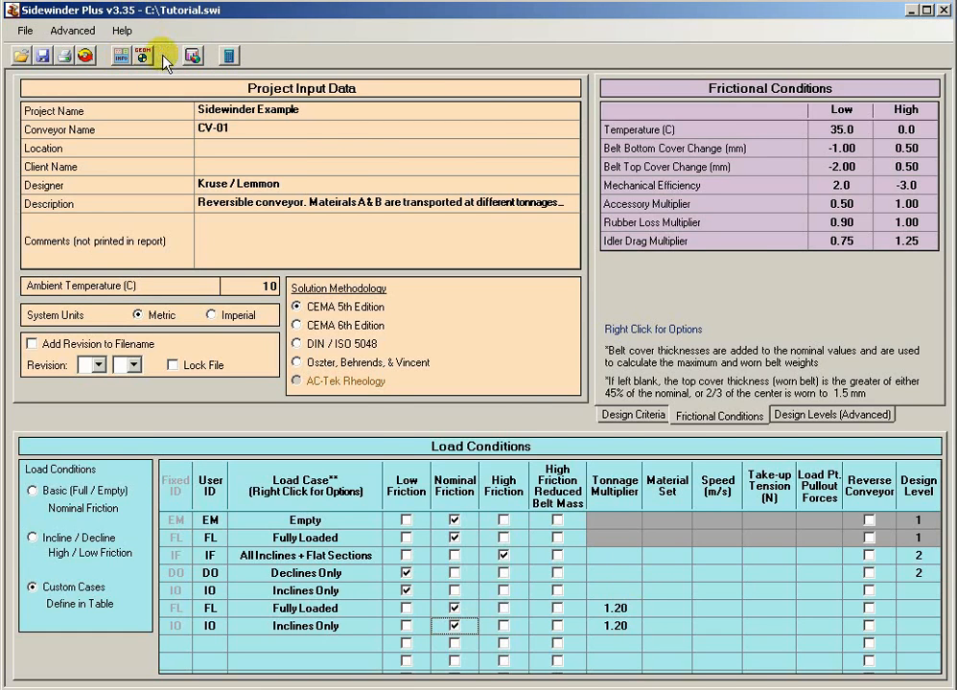
{"action": "left_click", "coordinate": [164, 56]}
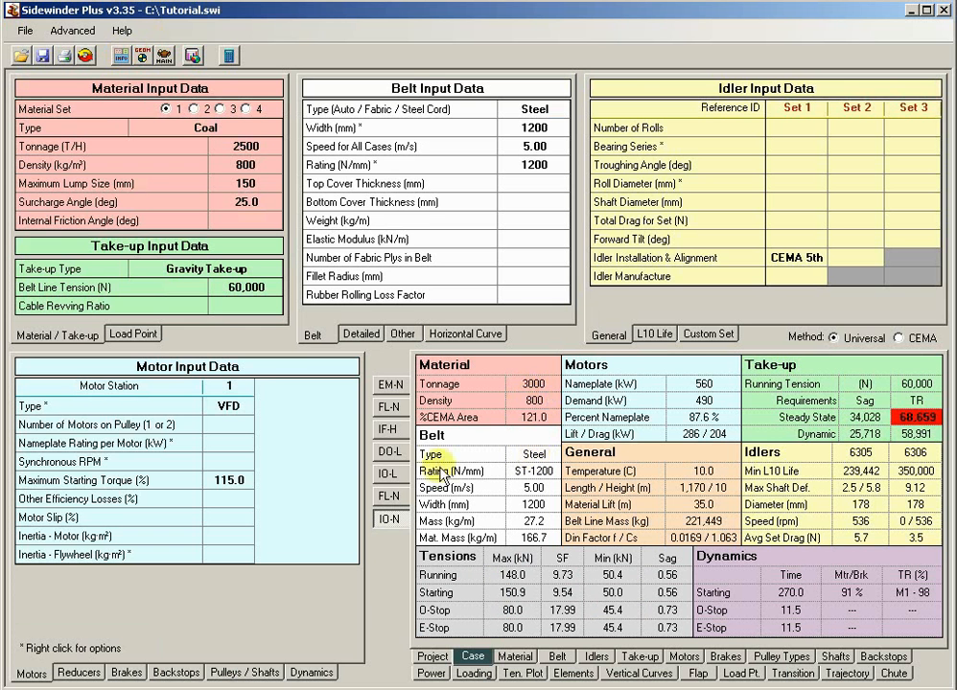
- Compare the second Fully Loaded case's summary with the nominal-friction Inclines Only case's loading plot and summary
{"action": "left_click", "coordinate": [389, 498]}
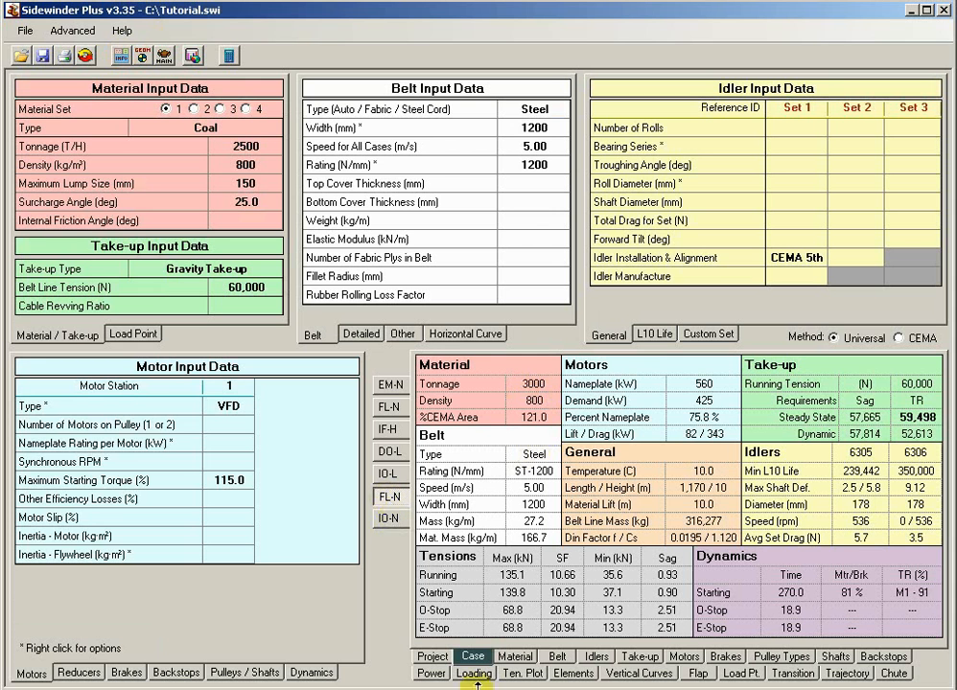
{"action": "left_click", "coordinate": [389, 518]}
{"action": "left_click", "coordinate": [475, 674]}
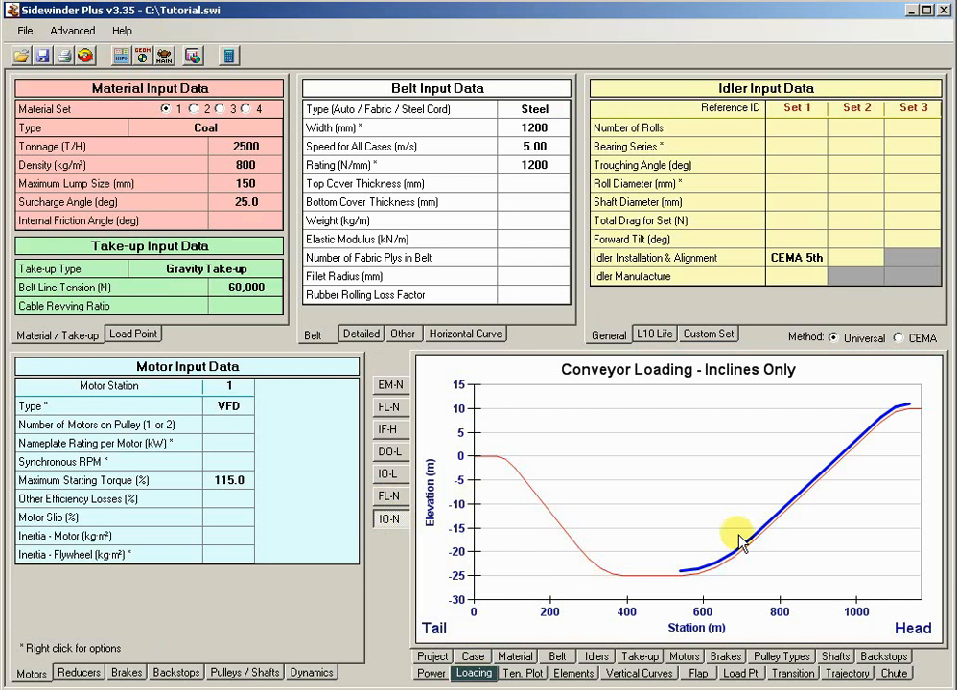
{"action": "left_click", "coordinate": [472, 657]}
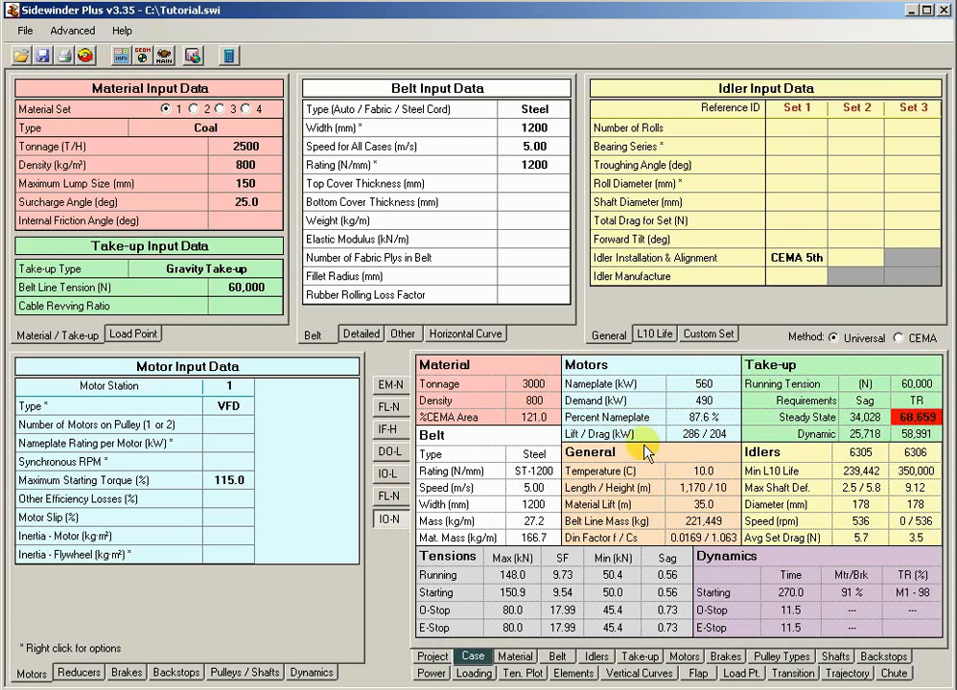
- Remove the tonnage multiplier from the nominal-friction Inclines Only load case
{"action": "left_click", "coordinate": [119, 58]}
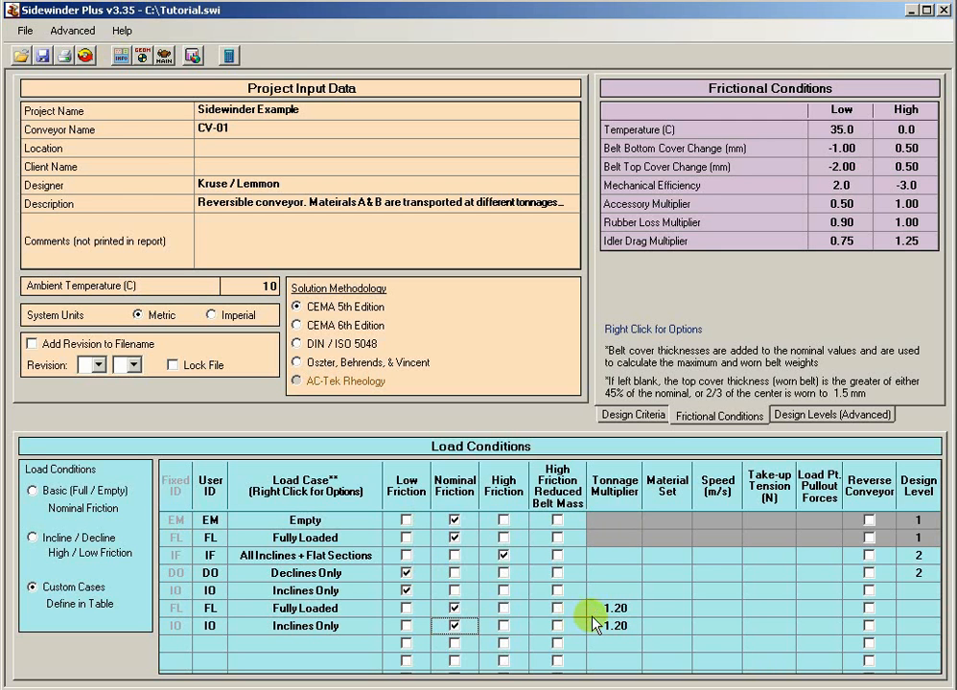
{"action": "mouse_move", "coordinate": [591, 618]}
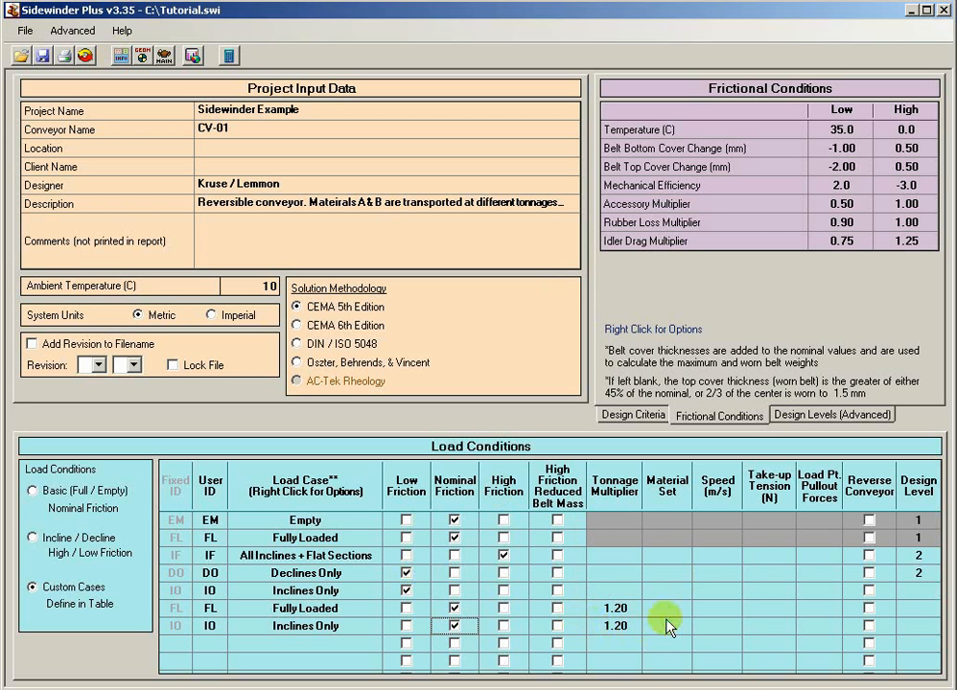
{"action": "left_click", "coordinate": [623, 626]}
{"action": "key", "text": "Delete"}
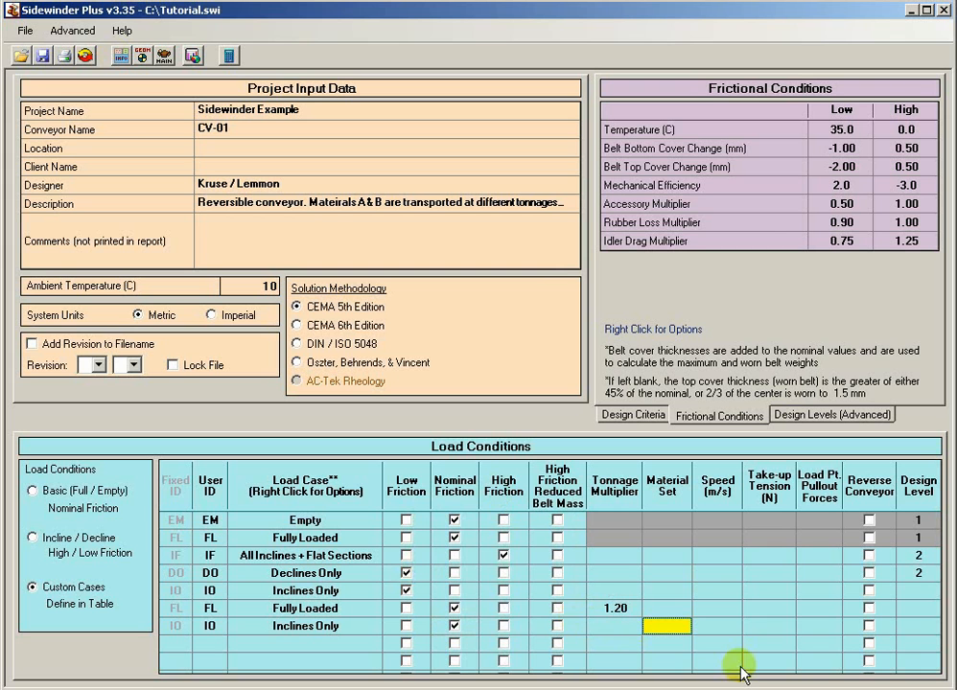
- Try material set 2 for the nominal-friction Inclines Only case and clear the entry again
{"action": "key", "text": "Tab"}
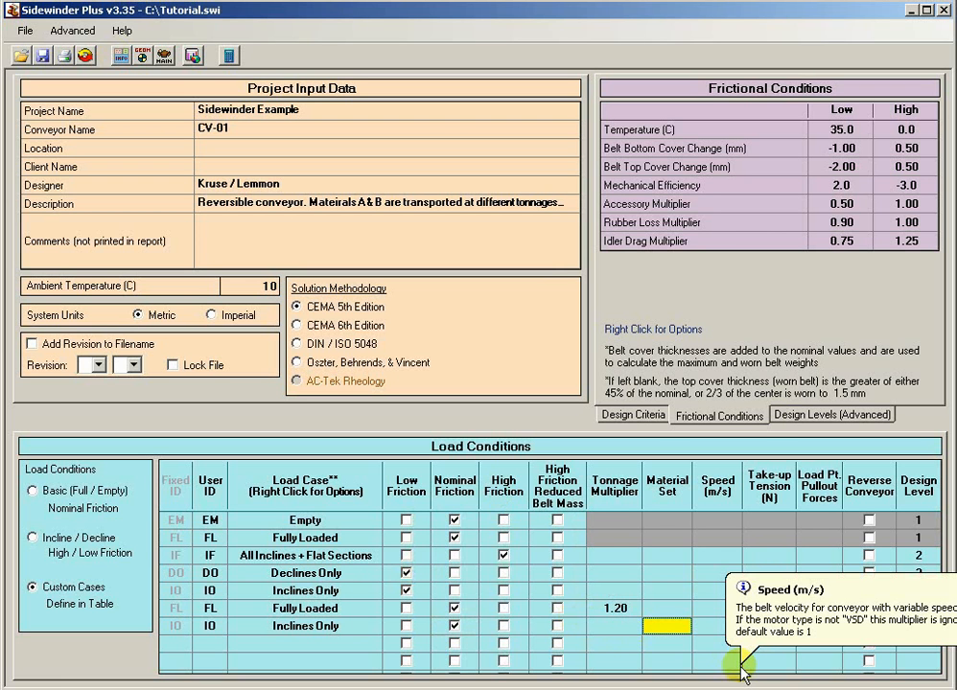
{"action": "type", "text": "1."}
{"action": "type", "text": "2"}
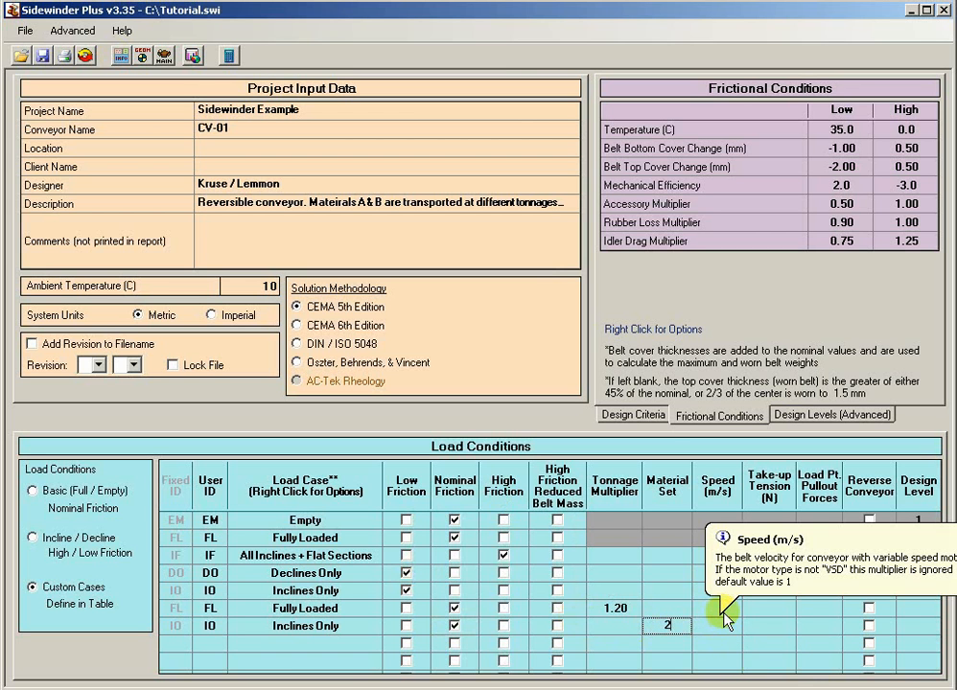
{"action": "left_click", "coordinate": [706, 631]}
{"action": "key", "text": "Left"}
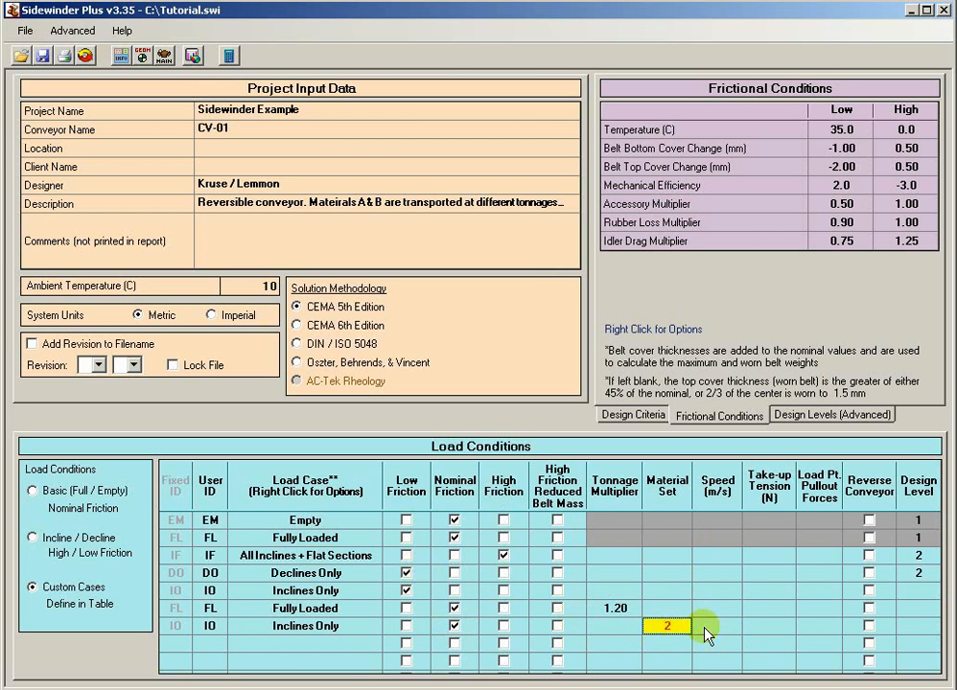
{"action": "key", "text": "Delete"}
{"action": "key", "text": "Right"}
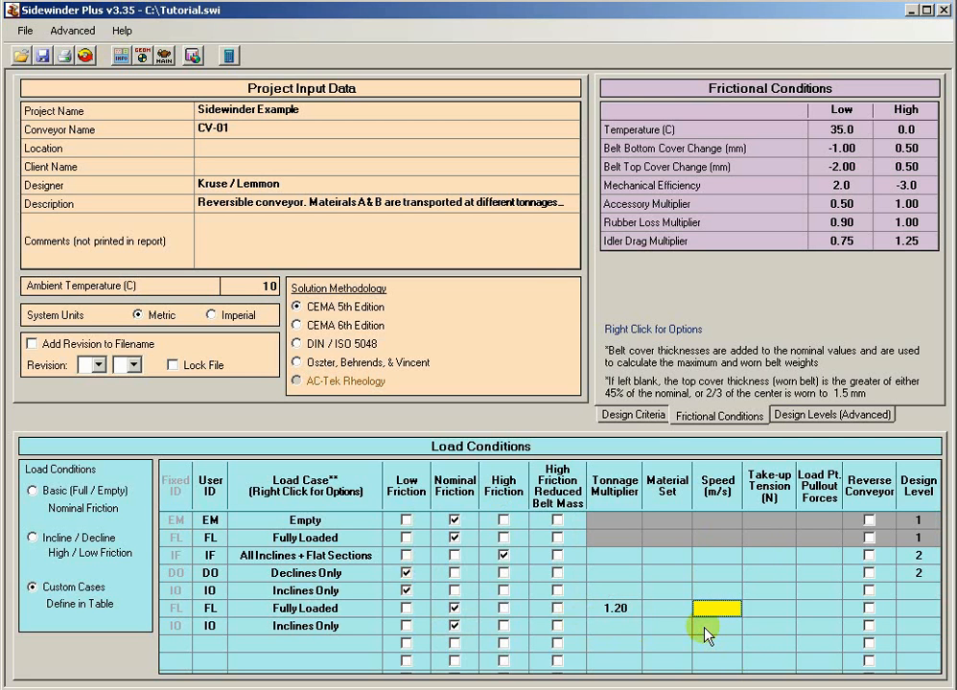
- Set the belt speed of the second Fully Loaded case to 6 m/s
{"action": "key", "text": "Up"}
{"action": "key", "text": "Left"}
{"action": "key", "text": "Left"}
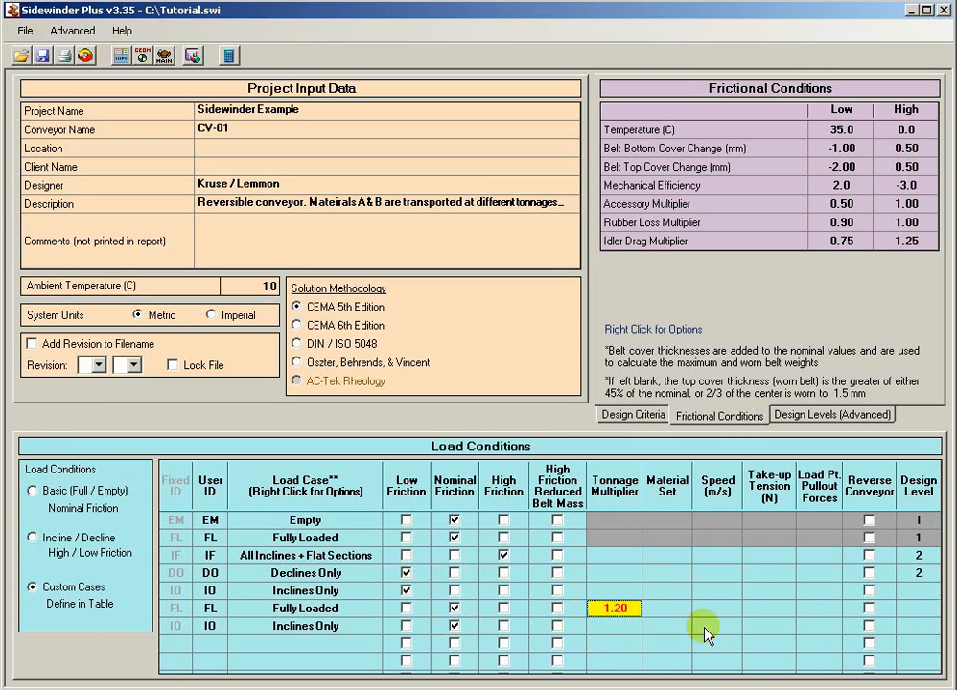
{"action": "key", "text": "Right"}
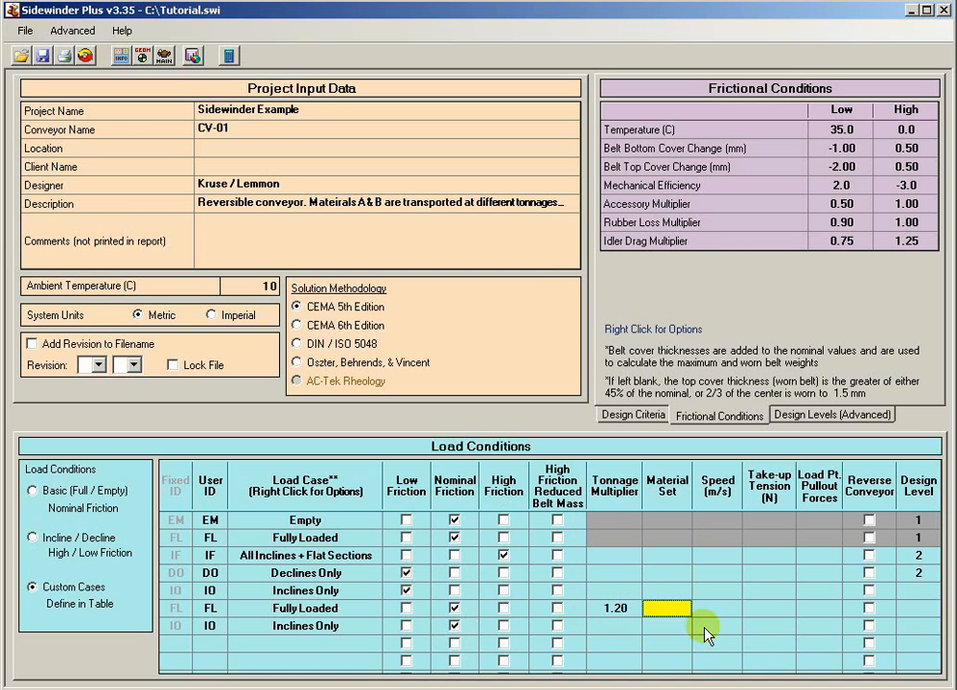
{"action": "key", "text": "Right"}
{"action": "key", "text": "Right"}
{"action": "key", "text": "Left"}
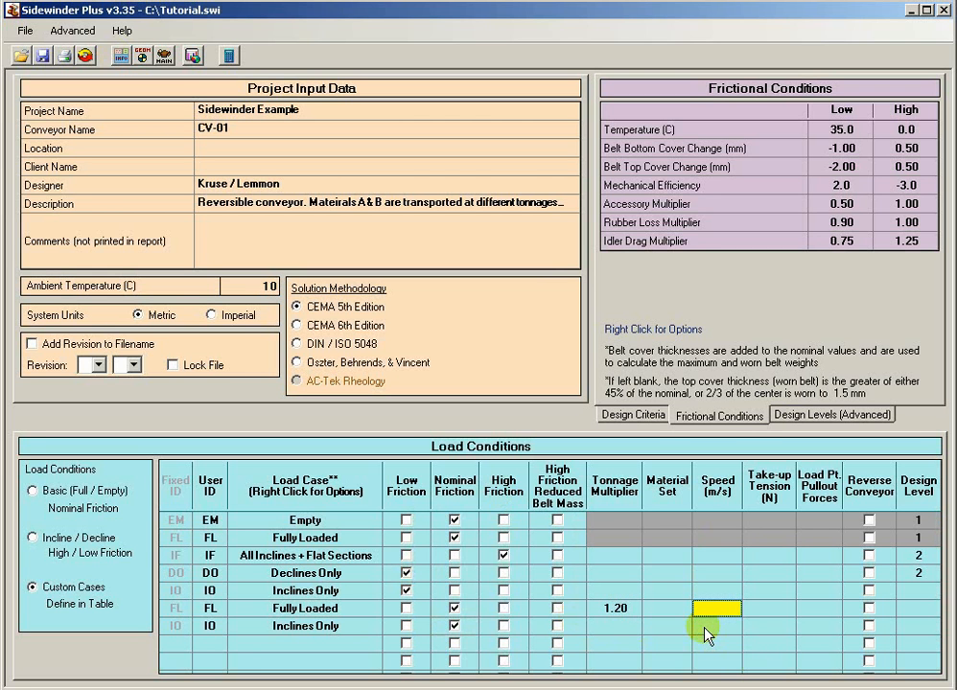
{"action": "type", "text": "6"}
{"action": "key", "text": "Right"}
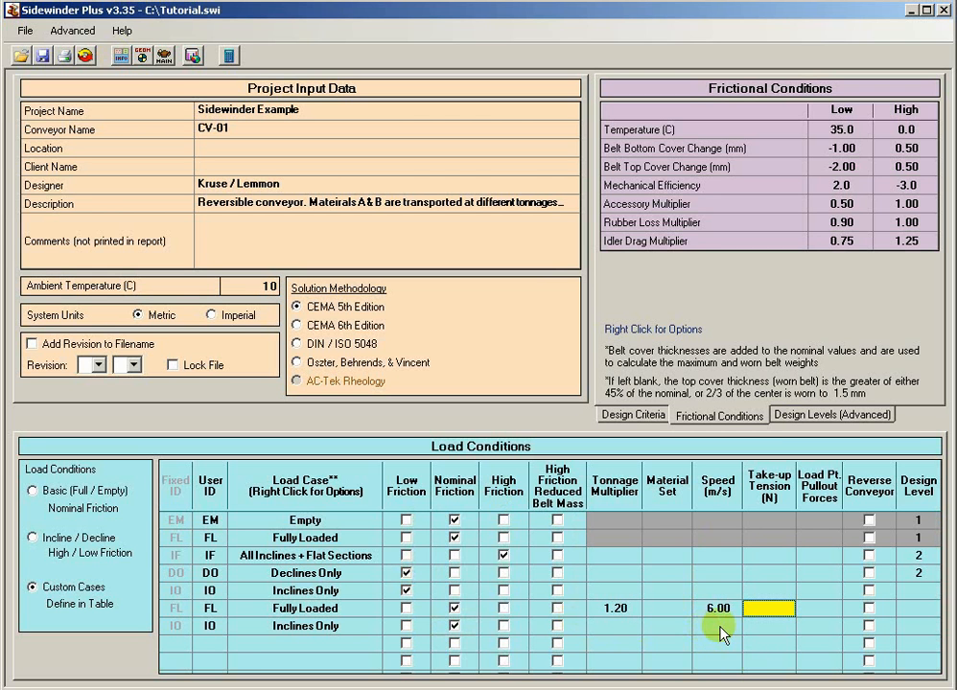
- Remove the nominal-friction Inclines Only case from the load conditions
{"action": "left_click", "coordinate": [452, 625]}
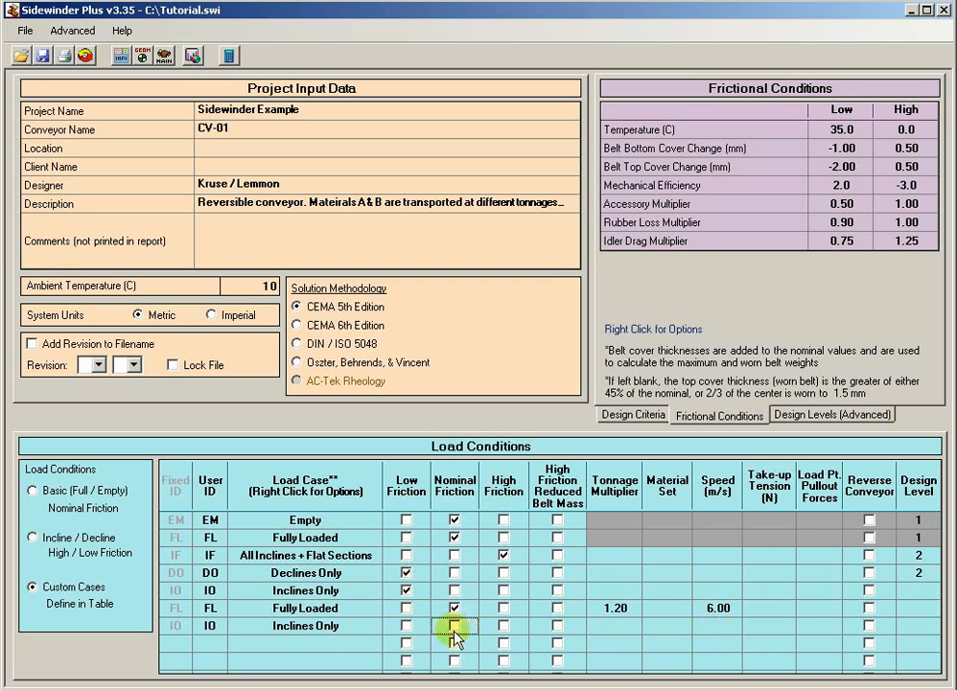
{"action": "left_click", "coordinate": [364, 632]}
{"action": "right_click", "coordinate": [365, 633]}
{"action": "left_click", "coordinate": [377, 636]}
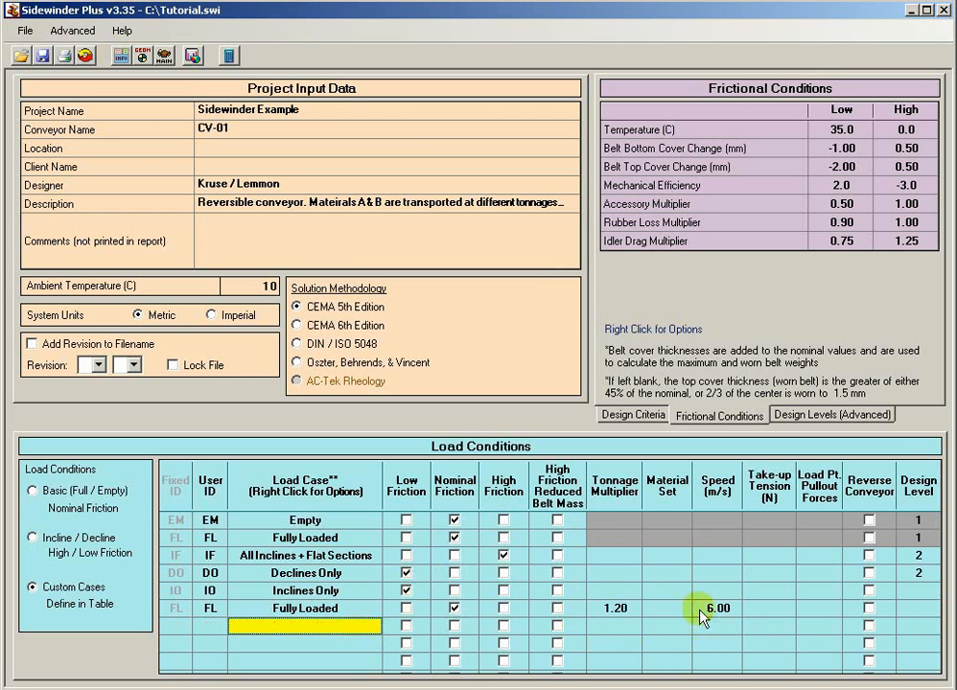
- Set the tonnage multiplier of the second Fully Loaded case to 3000
{"action": "left_click", "coordinate": [338, 609]}
{"action": "left_click", "coordinate": [615, 609]}
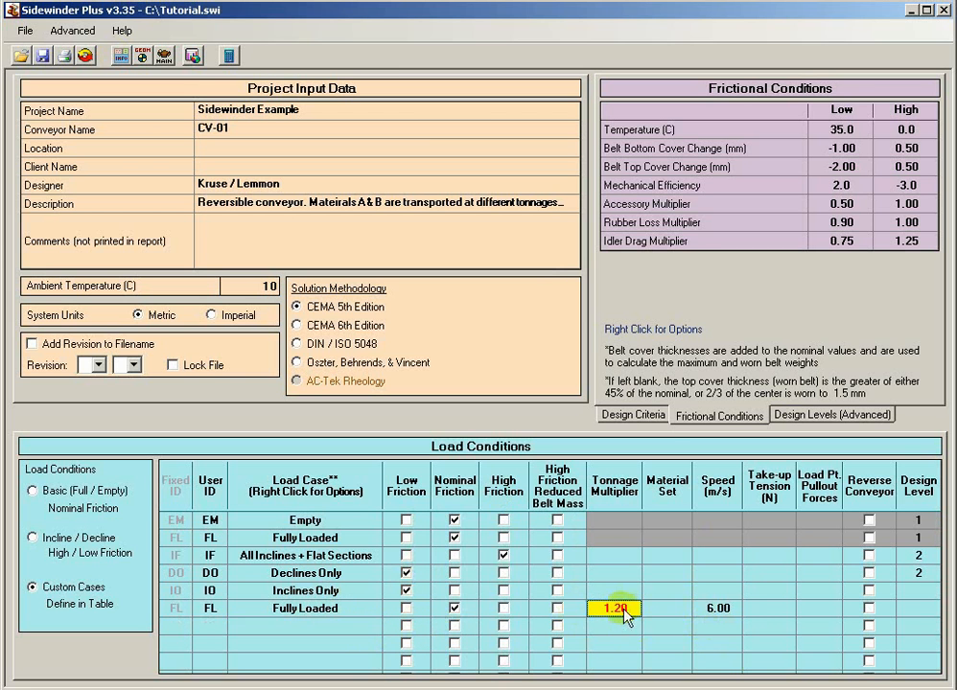
{"action": "mouse_move", "coordinate": [691, 618]}
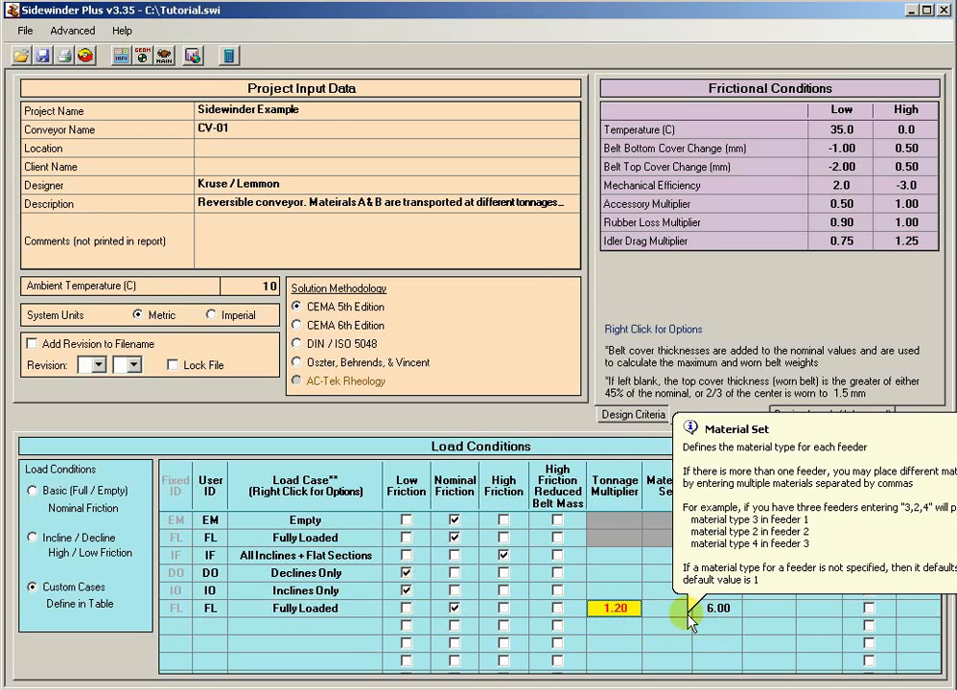
{"action": "type", "text": "3000"}
{"action": "key", "text": "Return"}
{"action": "mouse_move", "coordinate": [734, 640]}
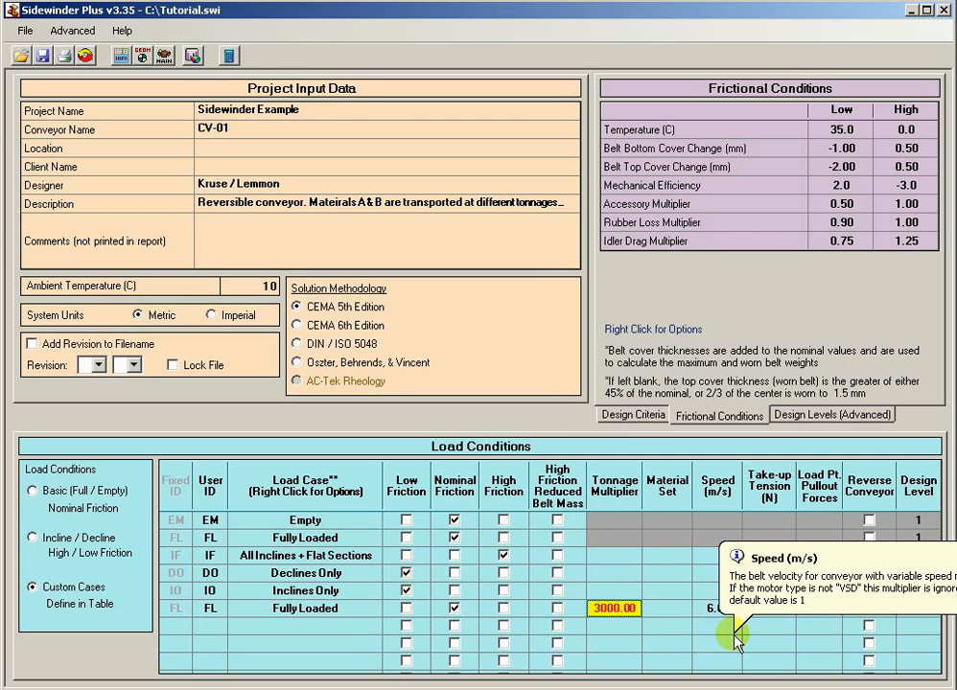
{"action": "mouse_move", "coordinate": [634, 612]}
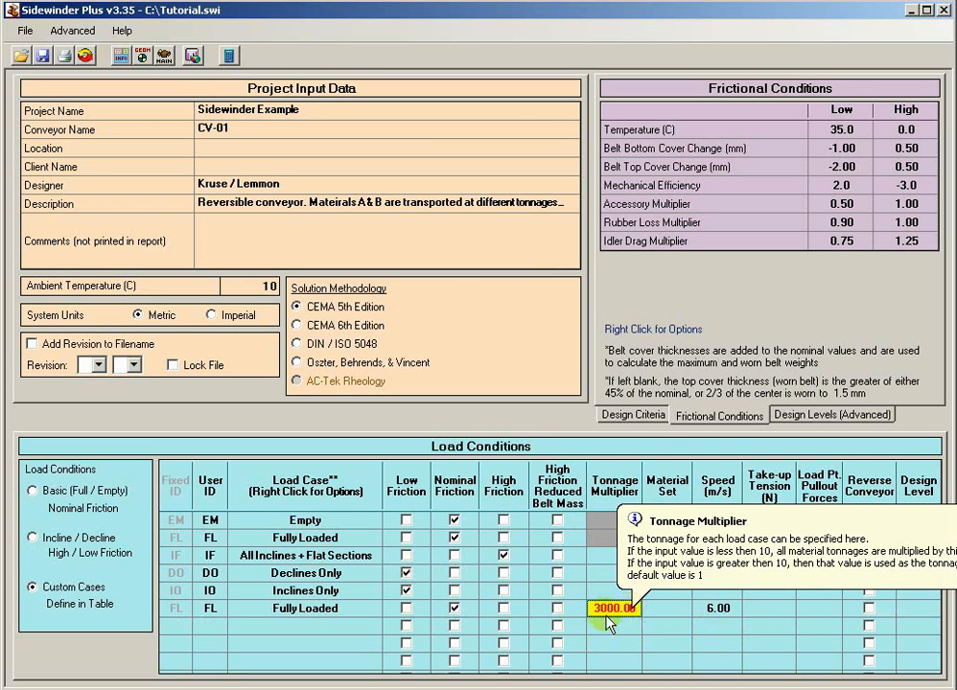
- Run the calculation and compare the case summaries of the second and first Fully Loaded cases, especially tonnage, speed and motor demand
{"action": "left_click", "coordinate": [229, 56]}
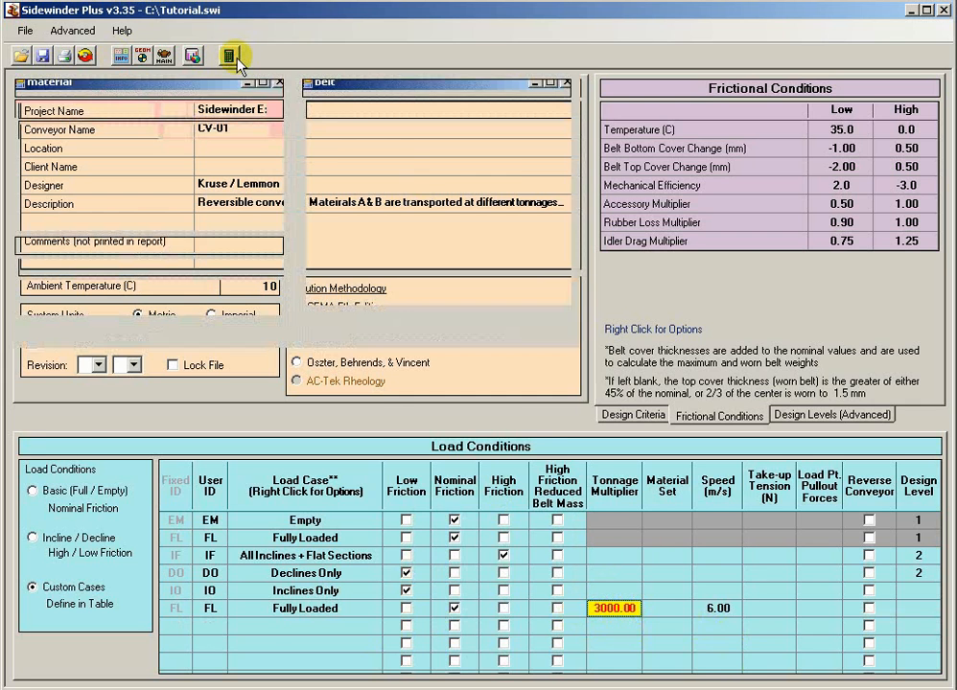
{"action": "left_click", "coordinate": [397, 495]}
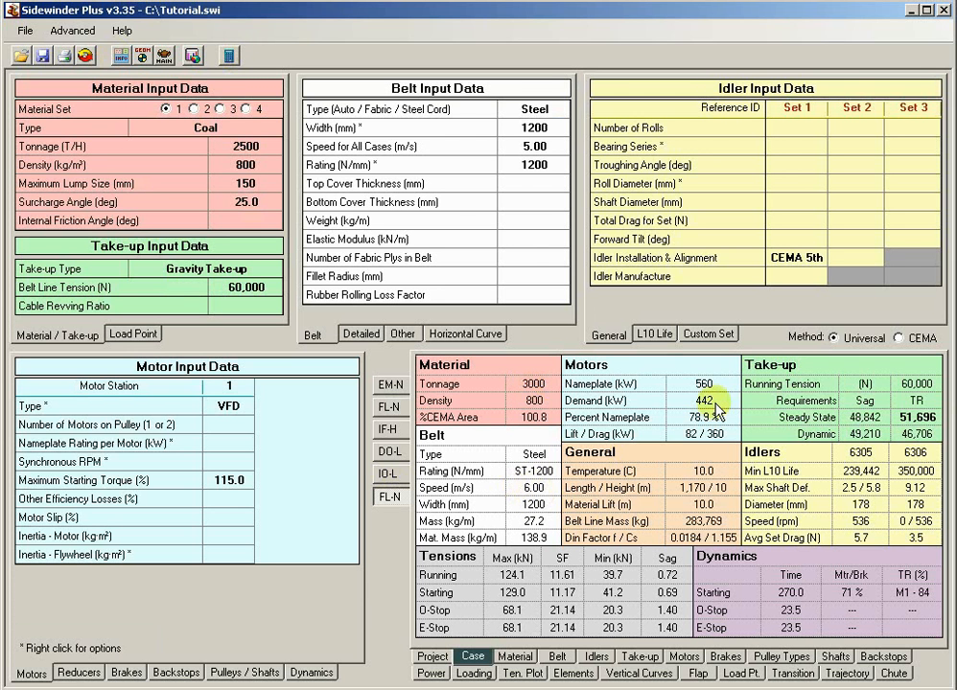
{"action": "left_click", "coordinate": [397, 412]}
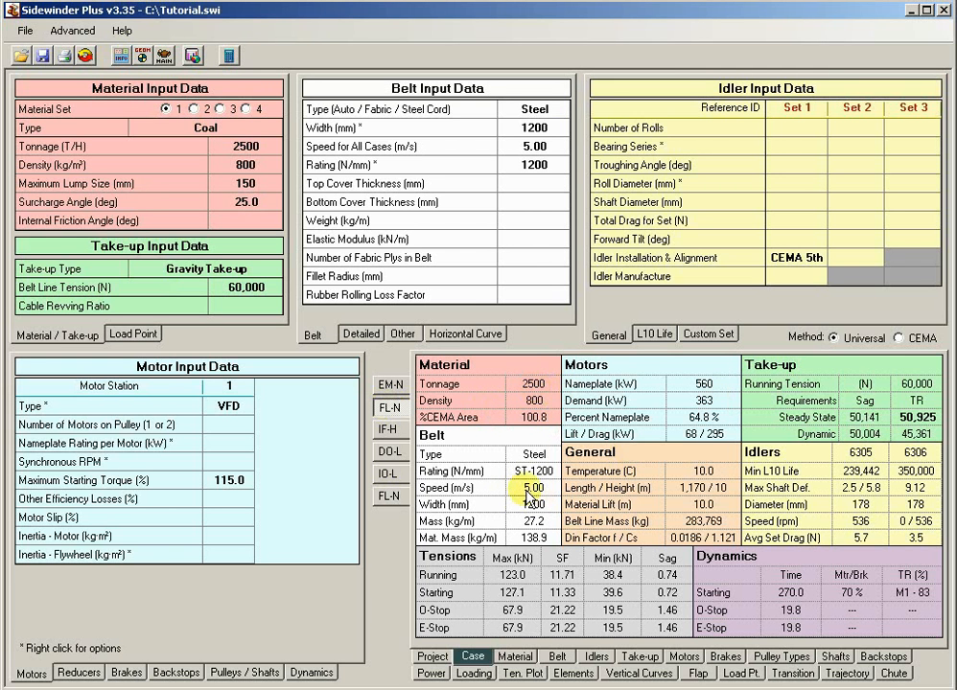
- Return to the load conditions and set the load point pullout forces of the second Fully Loaded case to 1
{"action": "left_click", "coordinate": [122, 56]}
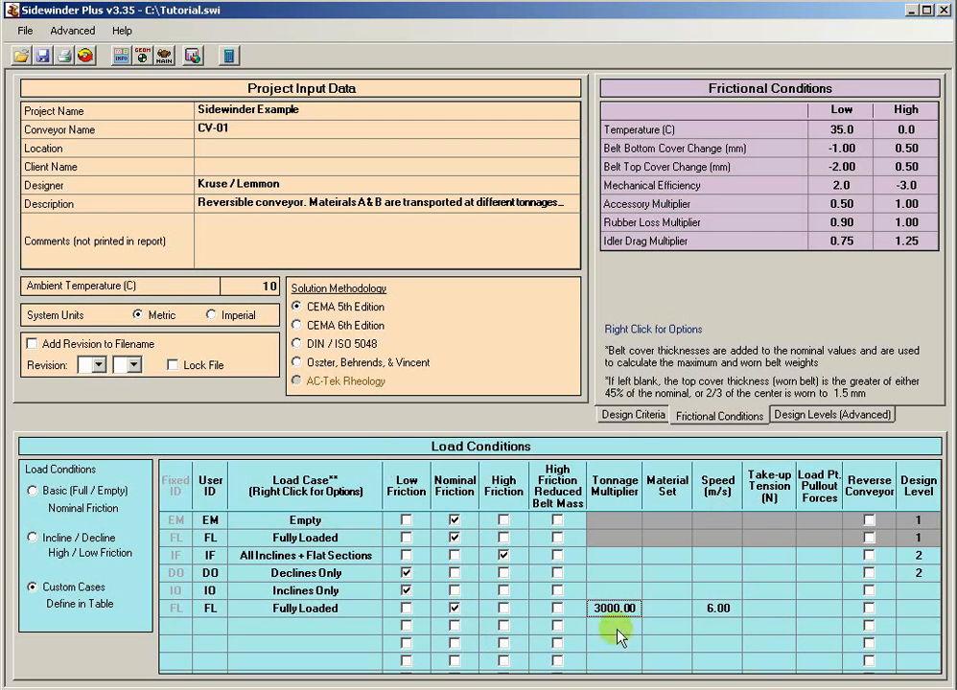
{"action": "left_click", "coordinate": [821, 609]}
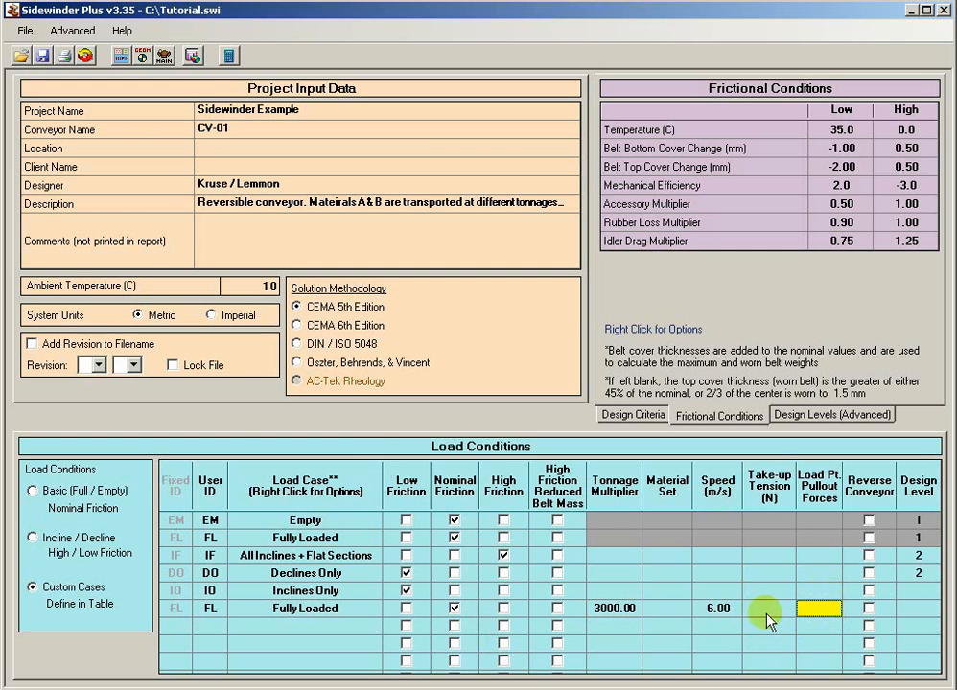
{"action": "mouse_move", "coordinate": [764, 617]}
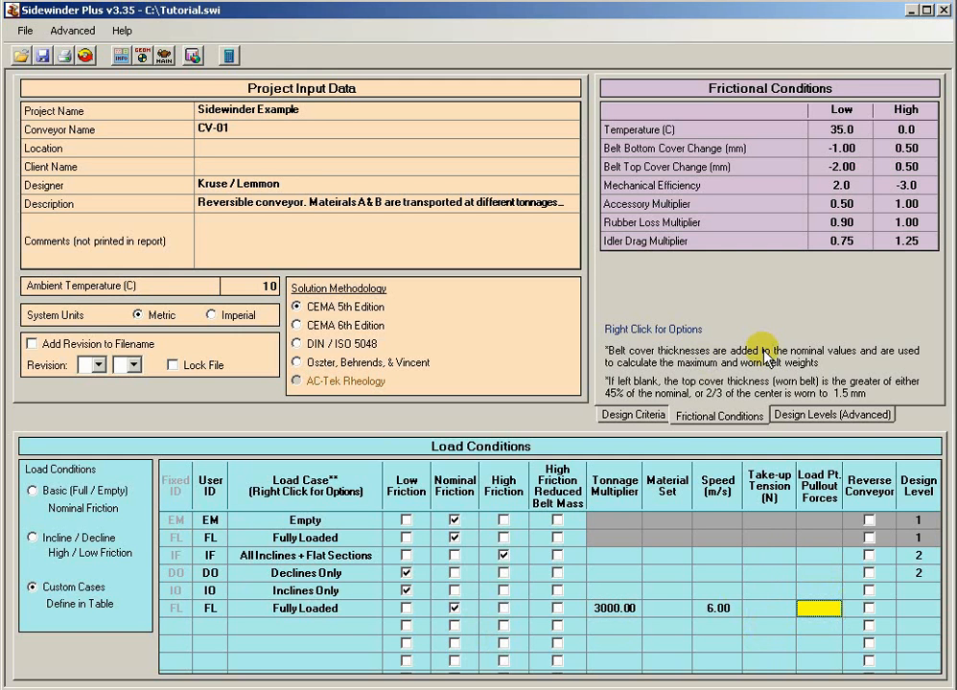
{"action": "left_click", "coordinate": [819, 604]}
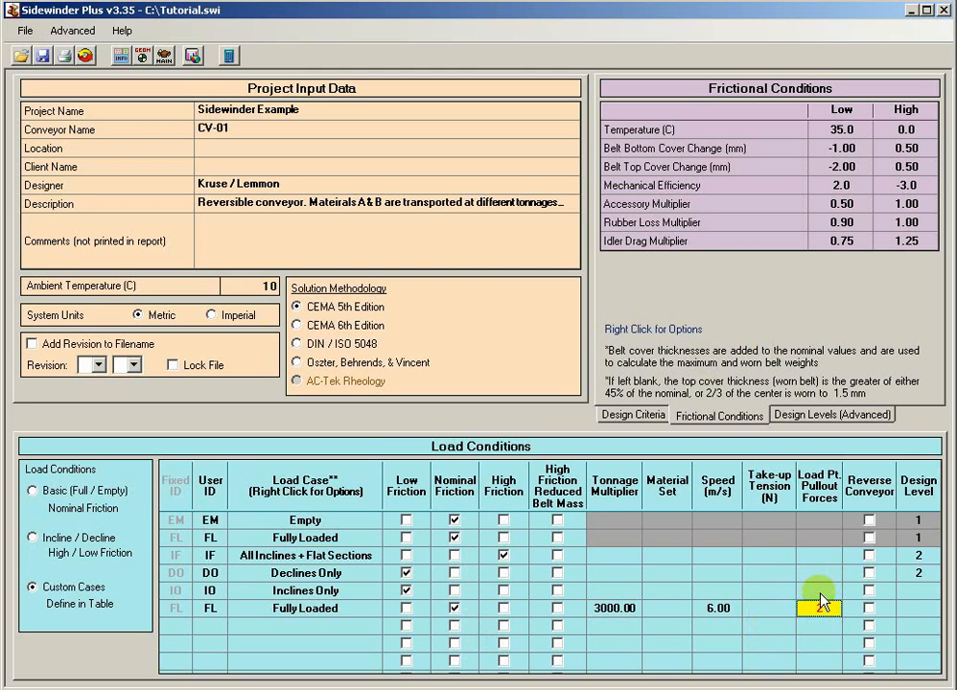
{"action": "key", "text": "Return"}
{"action": "left_click", "coordinate": [820, 604]}
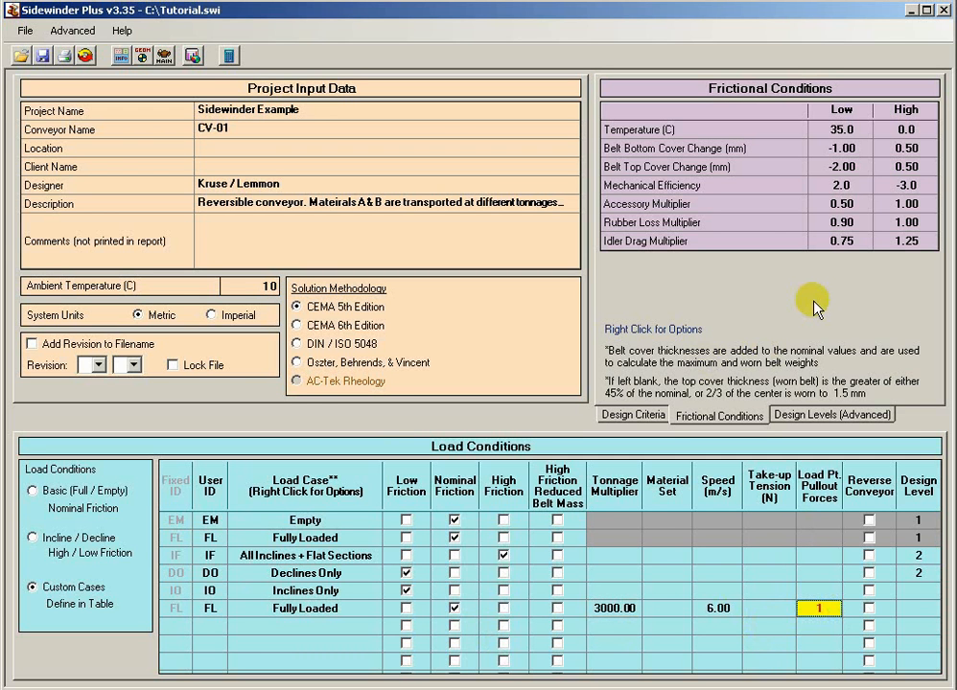
- Assign design level 2 to the second Fully Loaded case and the low-friction Inclines Only case
{"action": "left_click", "coordinate": [906, 611]}
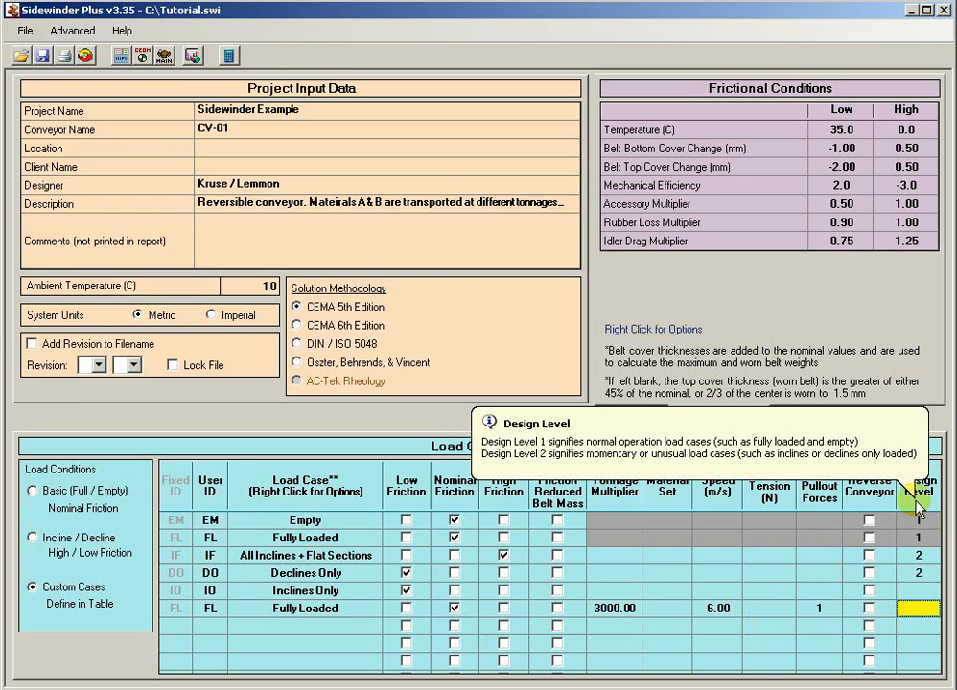
{"action": "type", "text": "2"}
{"action": "key", "text": "Up"}
{"action": "type", "text": "2"}
{"action": "key", "text": "Down"}
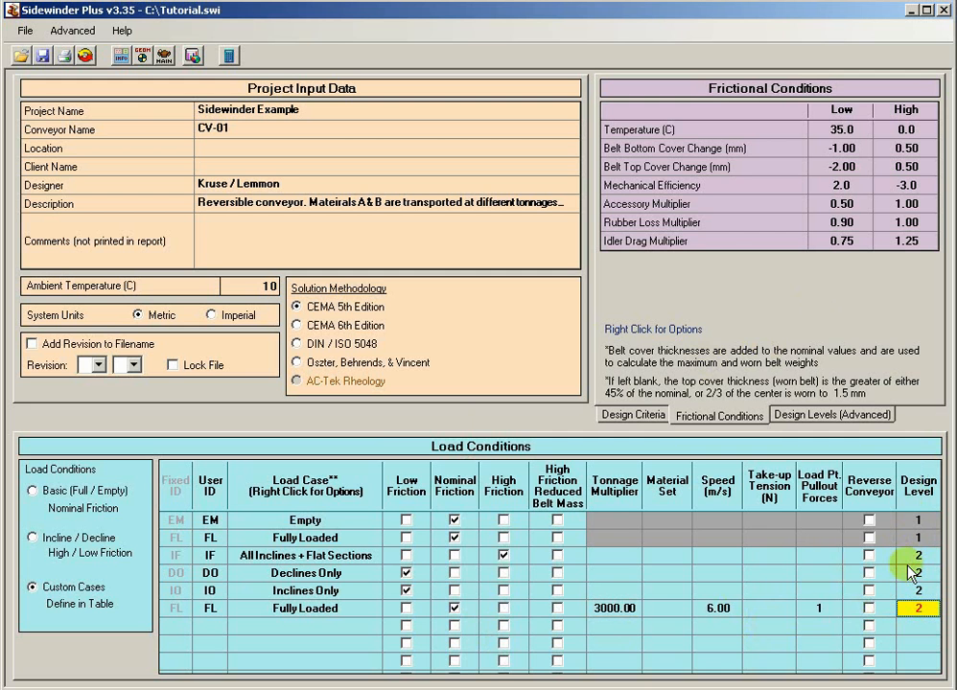
- Check the conveyor's vertical profile, then set design level 1 for the All Inclines + Flat Sections and Declines Only cases
{"action": "left_click", "coordinate": [146, 55]}
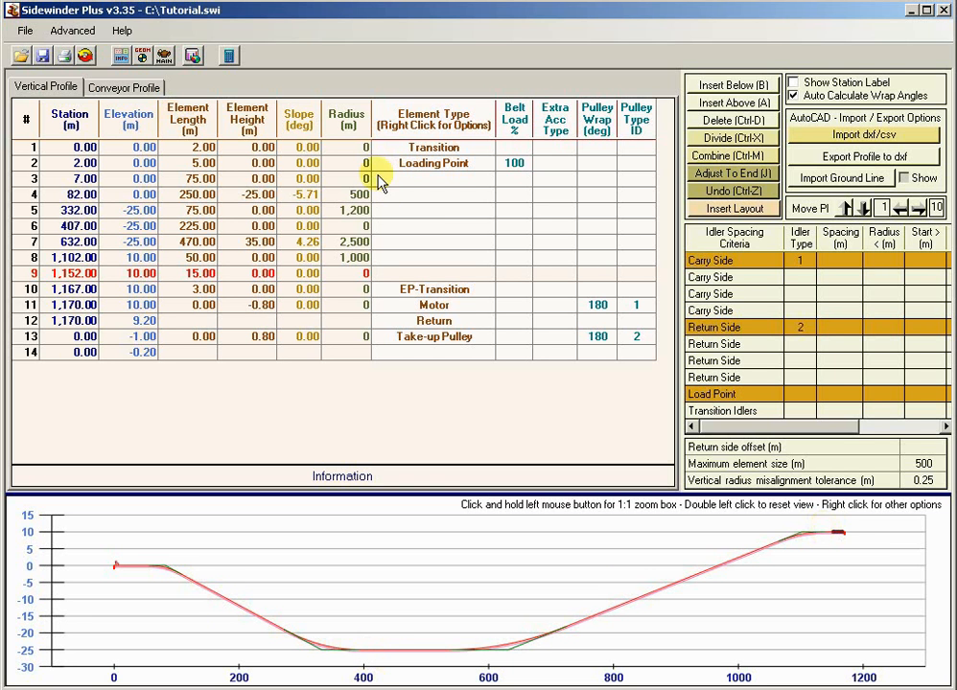
{"action": "left_click", "coordinate": [120, 55]}
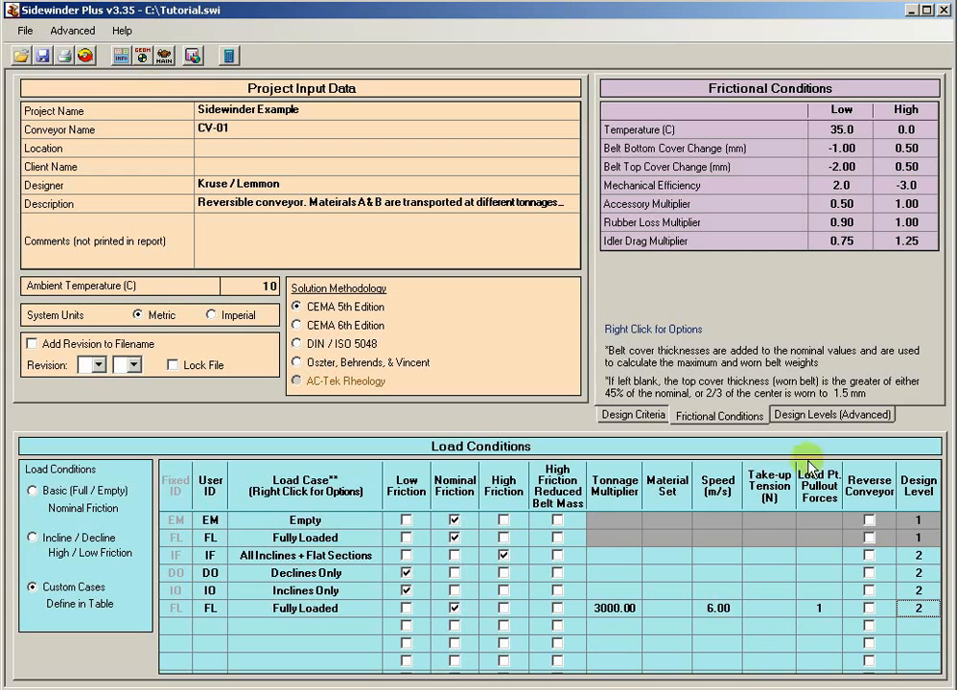
{"action": "left_click", "coordinate": [921, 573]}
{"action": "type", "text": "1"}
{"action": "left_click", "coordinate": [928, 590]}
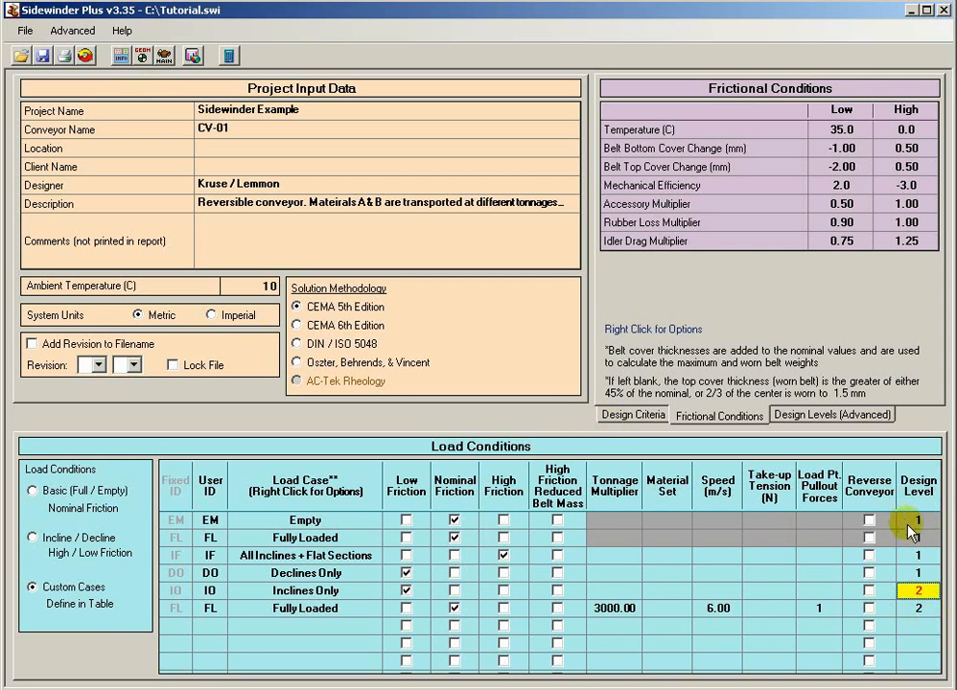
{"action": "mouse_move", "coordinate": [923, 562]}
{"action": "mouse_move", "coordinate": [926, 600]}
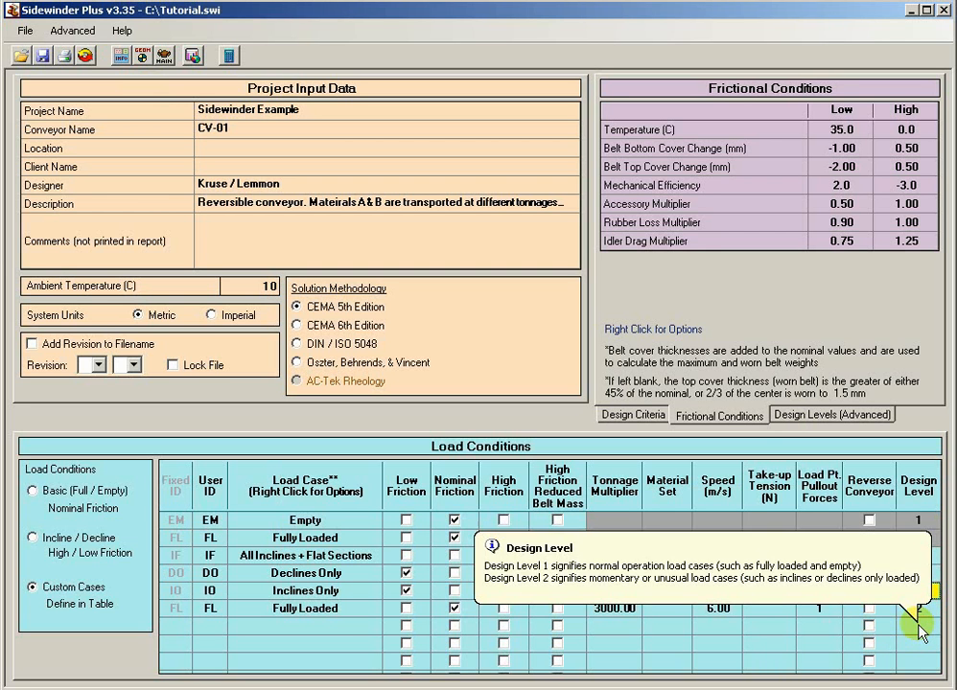
{"action": "left_click", "coordinate": [350, 625]}
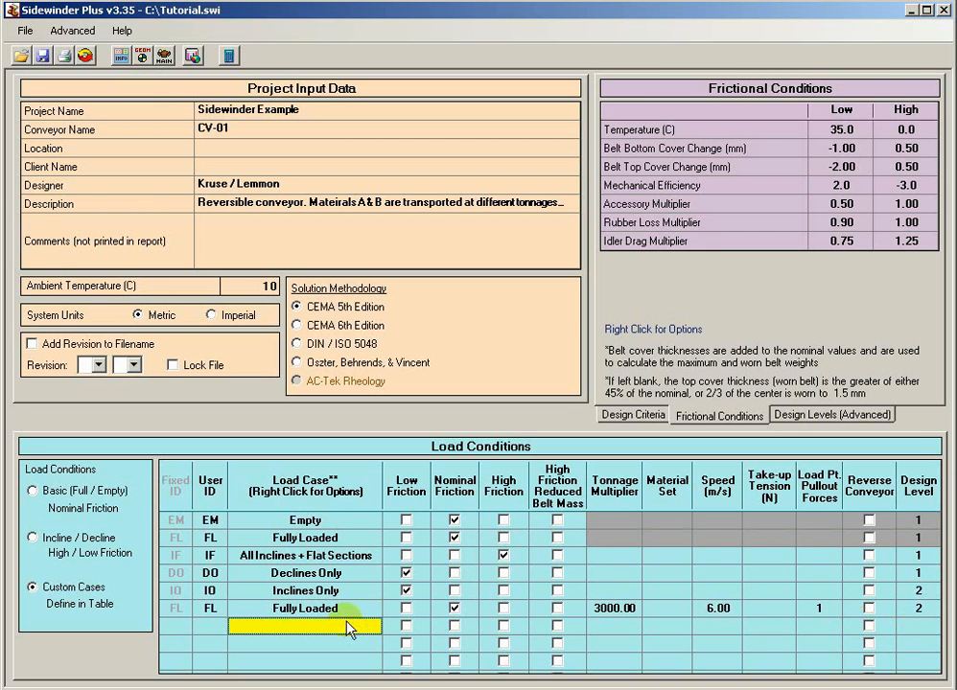